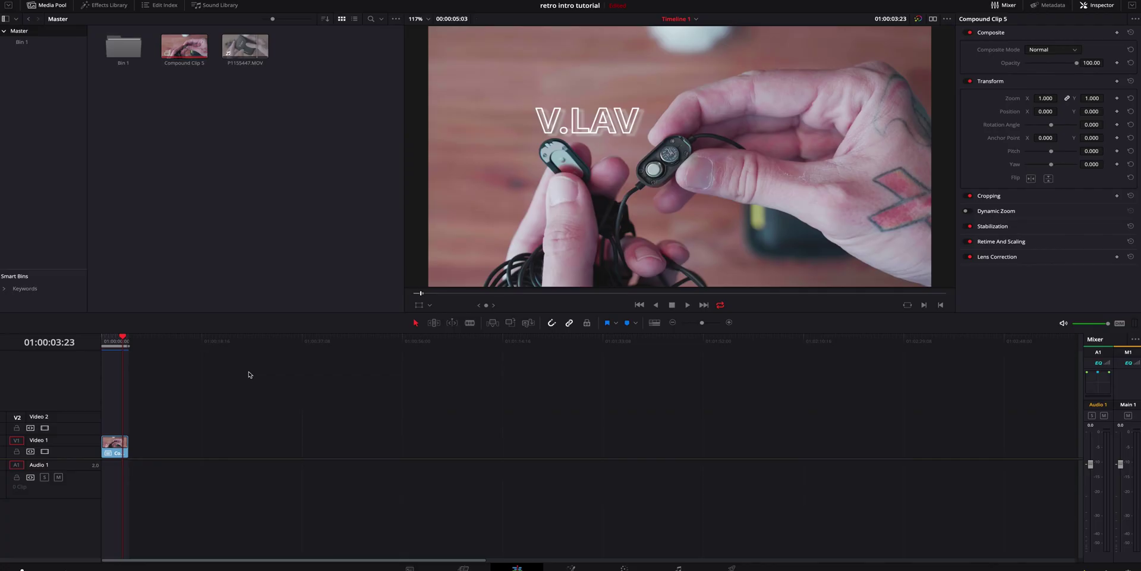
Step: Create a new empty Timeline 2 from the Media Pool after reviewing its format settings
{"action": "right_click", "coordinate": [234, 204]}
{"action": "mouse_move", "coordinate": [254, 210]}
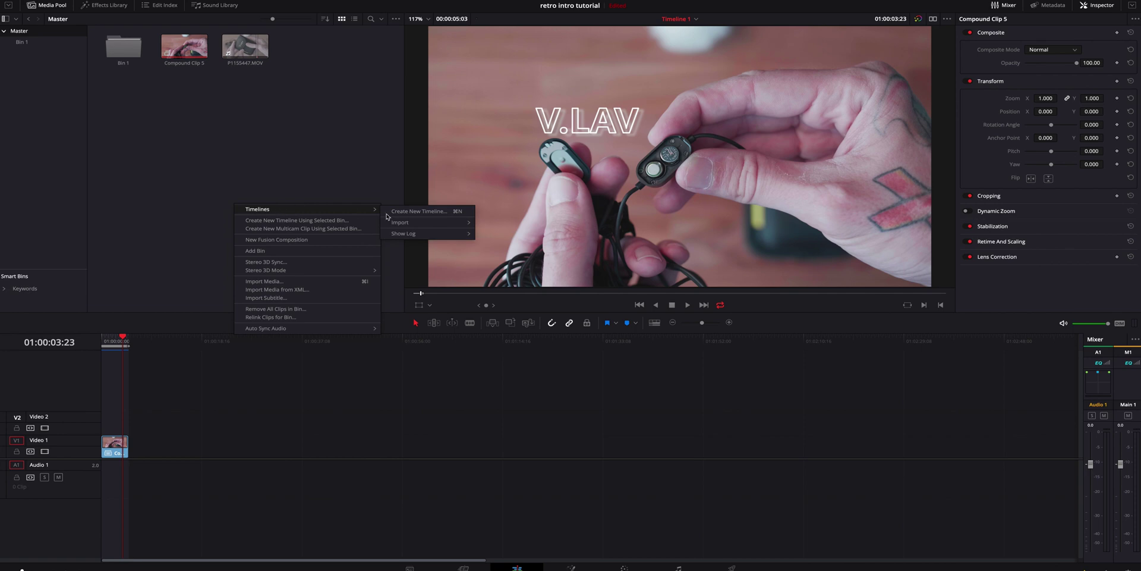
{"action": "left_click", "coordinate": [410, 211]}
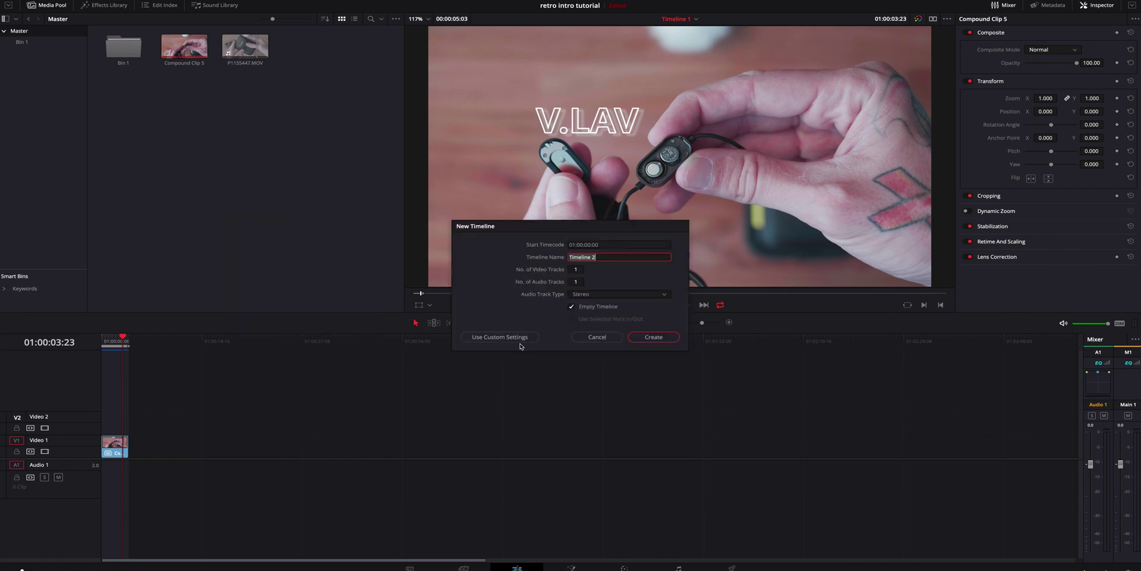
{"action": "left_click", "coordinate": [522, 340]}
{"action": "left_click", "coordinate": [562, 246]}
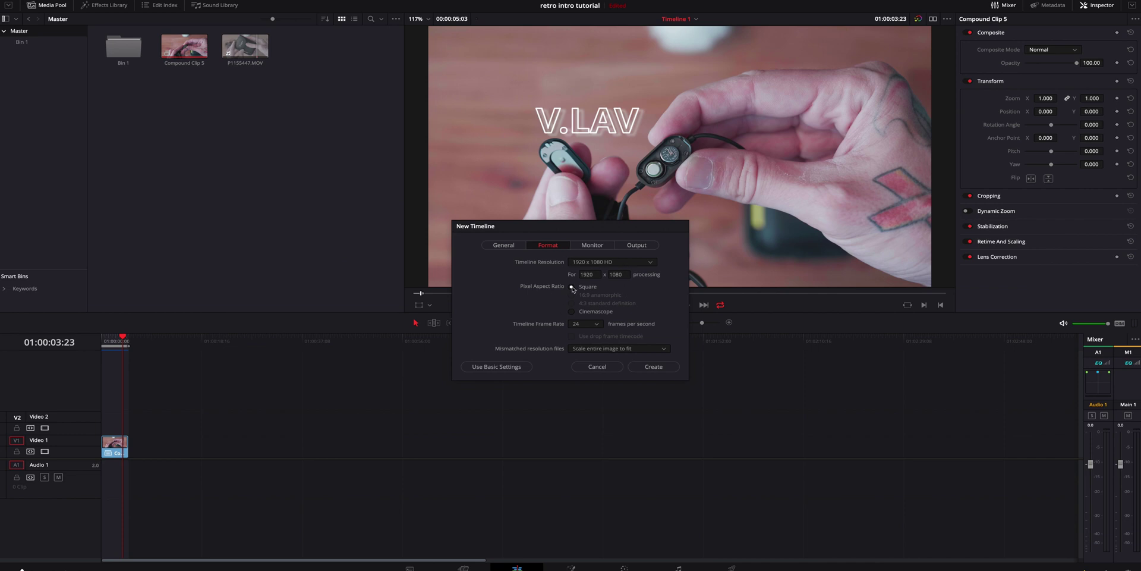
{"action": "left_click", "coordinate": [496, 245]}
{"action": "left_click", "coordinate": [546, 245]}
{"action": "left_click", "coordinate": [499, 246]}
{"action": "left_click", "coordinate": [653, 355]}
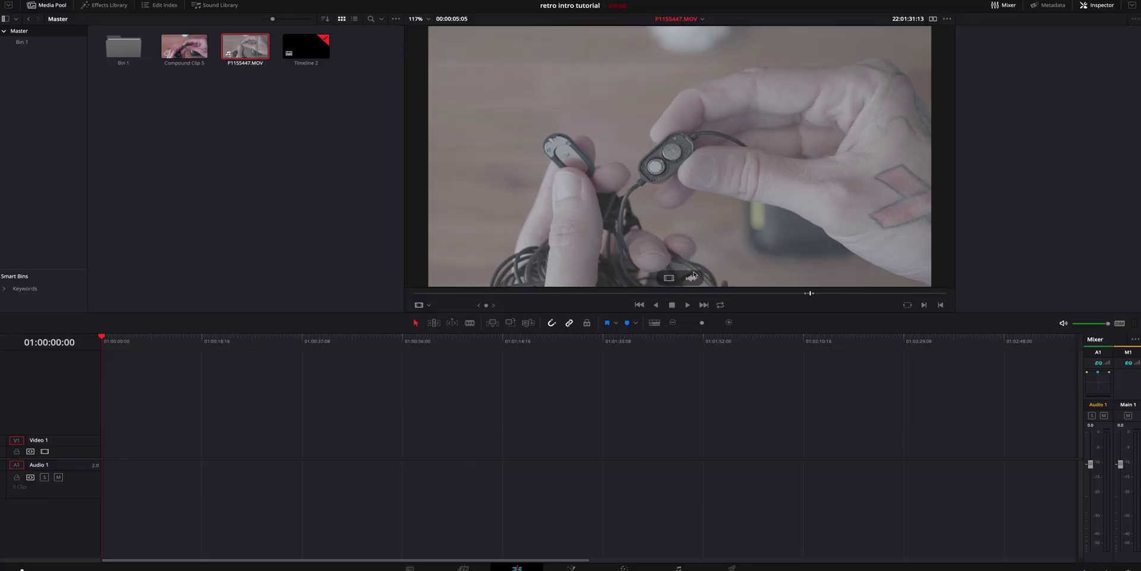
Step: Place only the P1155447.MOV video on V1 and park the playhead at 01:00:03:05
{"action": "left_click_drag", "start_coordinate": [669, 278], "coordinate": [108, 451]}
{"action": "left_click_drag", "start_coordinate": [125, 343], "coordinate": [129, 343]}
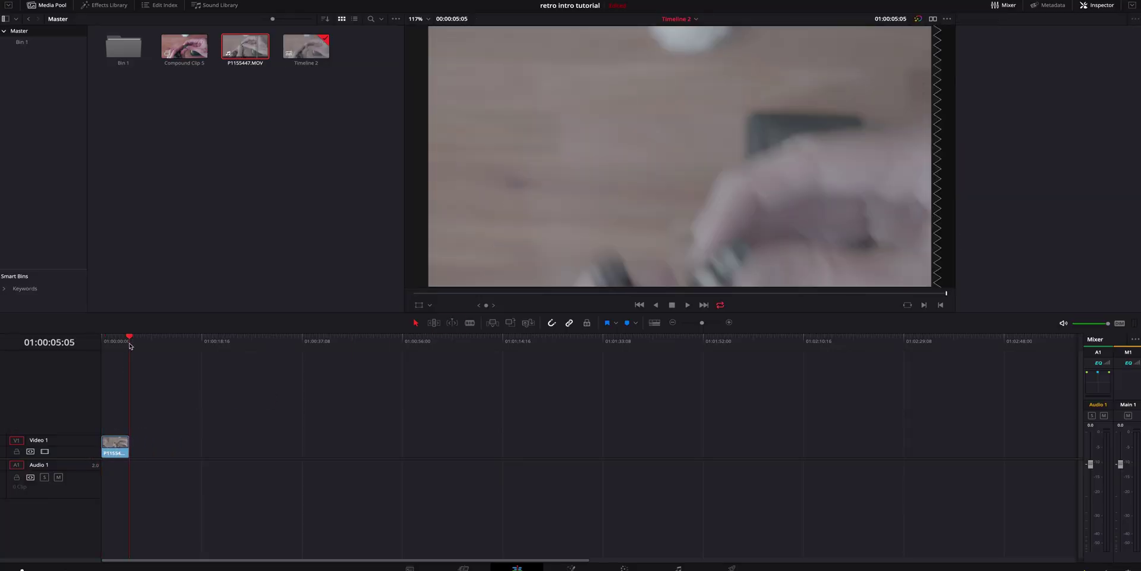
{"action": "left_click", "coordinate": [119, 340]}
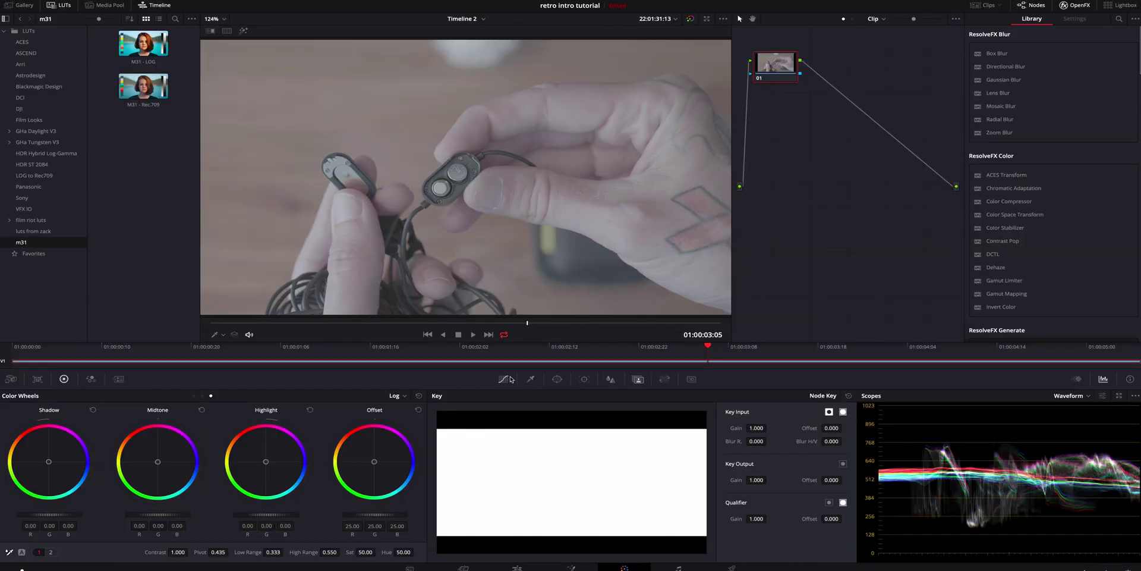
Step: Bend the luma curve into an S-shape, lowering the shadows and raising the highlights
{"action": "left_click", "coordinate": [504, 379]}
{"action": "left_click_drag", "start_coordinate": [522, 522], "coordinate": [526, 523]}
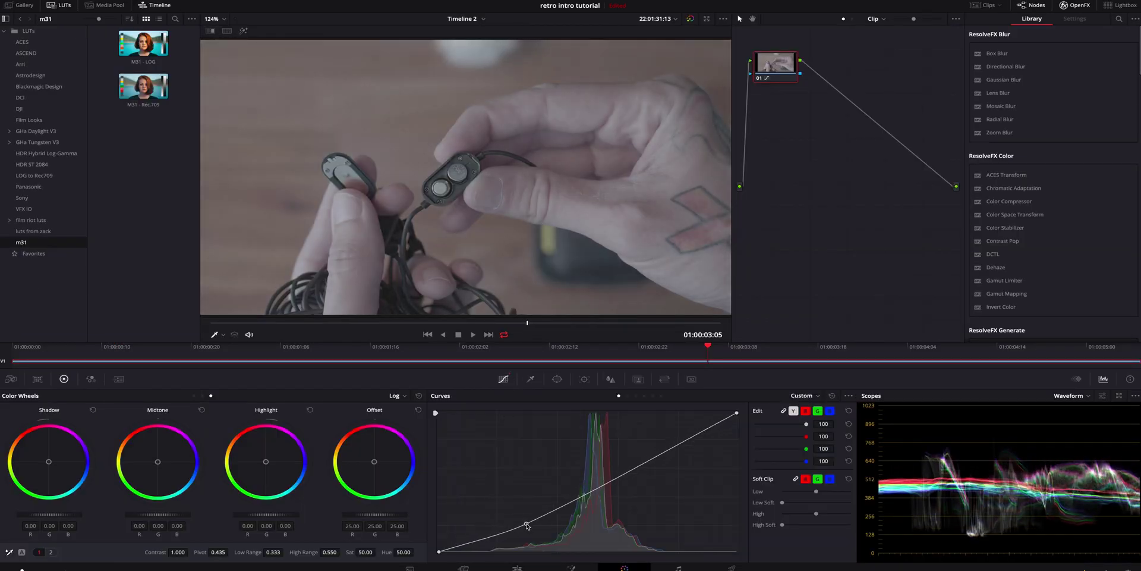
{"action": "left_click_drag", "start_coordinate": [661, 457], "coordinate": [649, 446]}
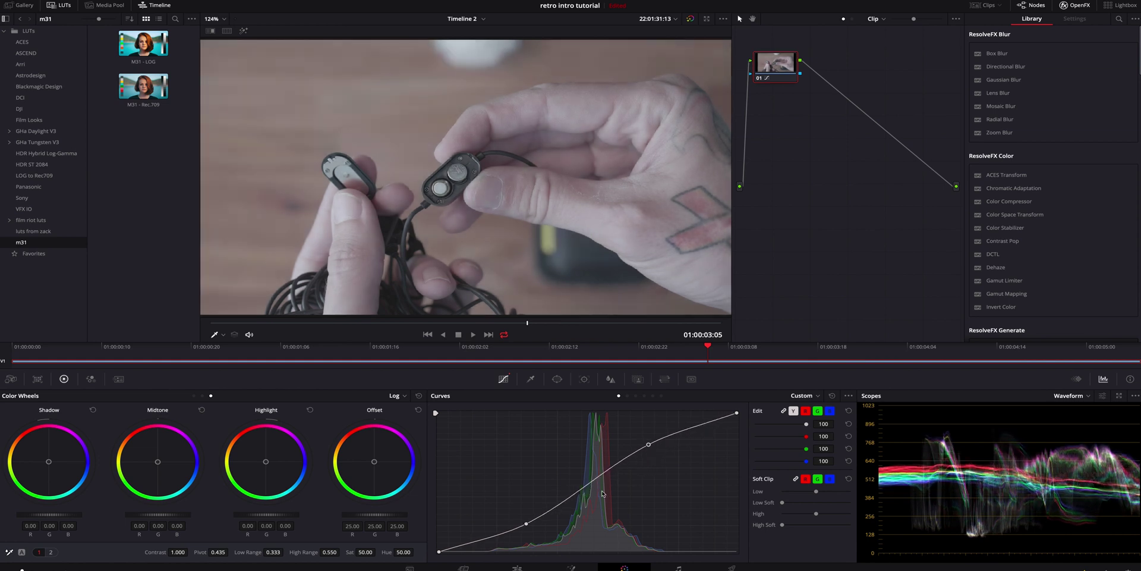
{"action": "left_click_drag", "start_coordinate": [526, 525], "coordinate": [531, 530]}
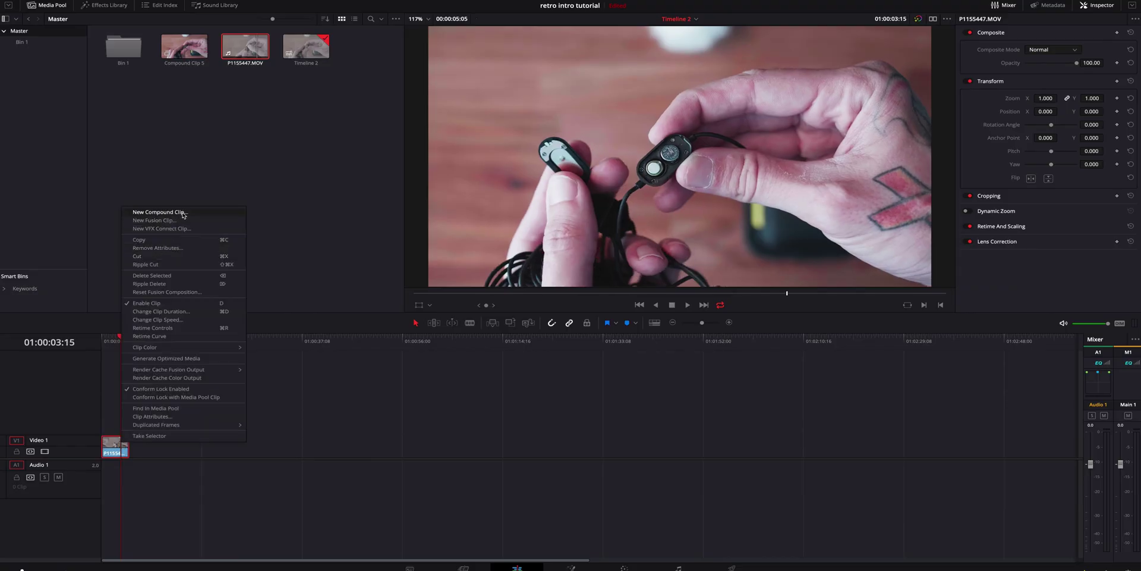
Step: Nest the graded clip into Compound Clip 1 and enlarge the Fusion viewer
{"action": "left_click", "coordinate": [182, 212]}
{"action": "left_click", "coordinate": [631, 303]}
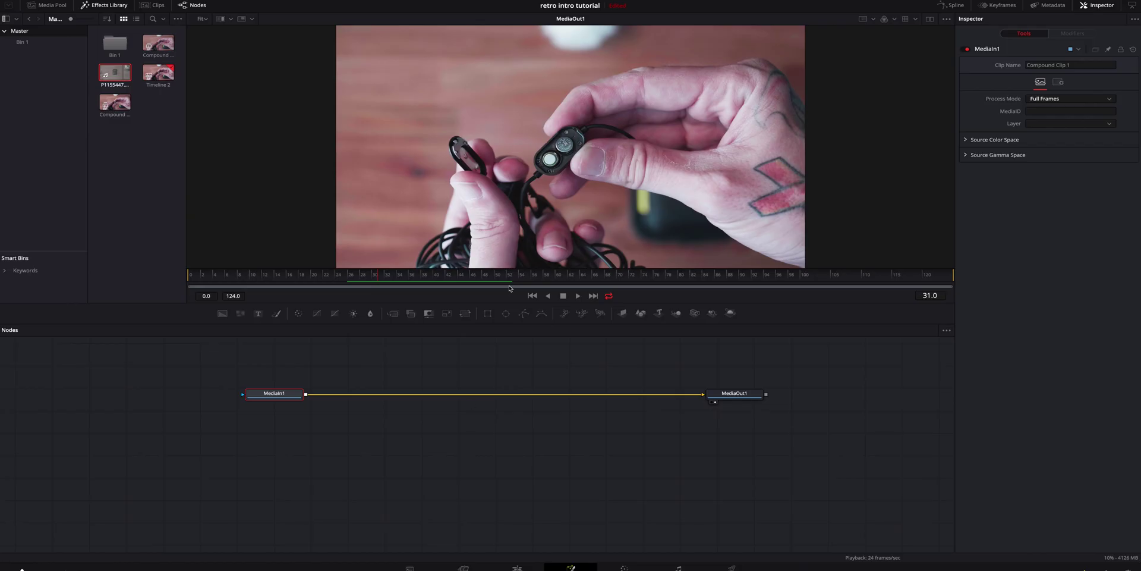
{"action": "left_click_drag", "start_coordinate": [505, 303], "coordinate": [523, 395]}
Step: Insert a Planar Tracker between MediaIn1 and MediaOut1 and begin outlining the receiver
{"action": "left_click", "coordinate": [450, 456]}
{"action": "key", "text": "shift+space"}
{"action": "type", "text": "Planar Tracker"}
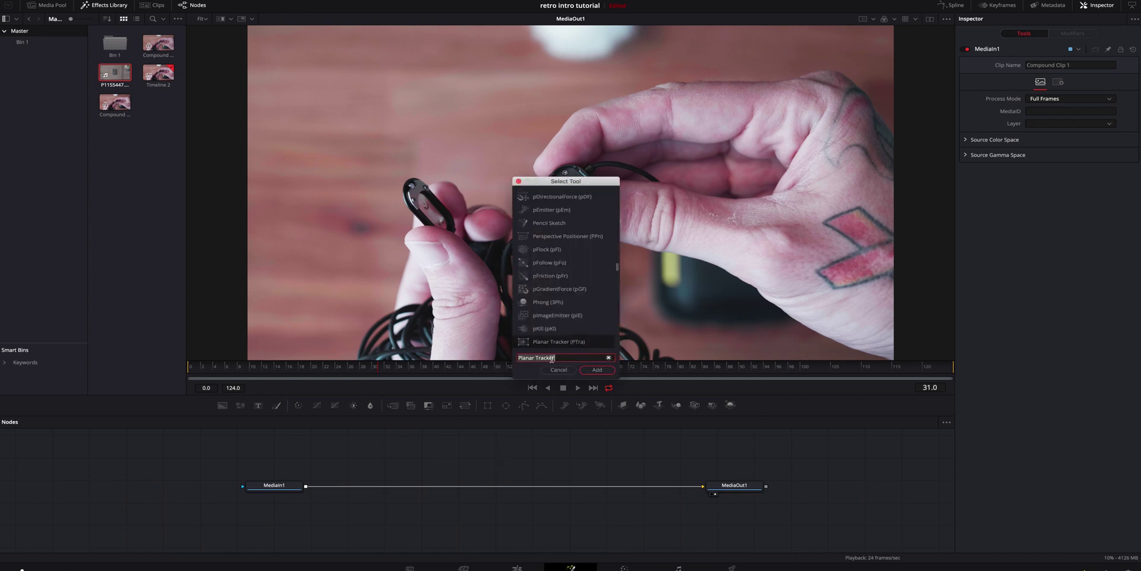
{"action": "left_click", "coordinate": [582, 370]}
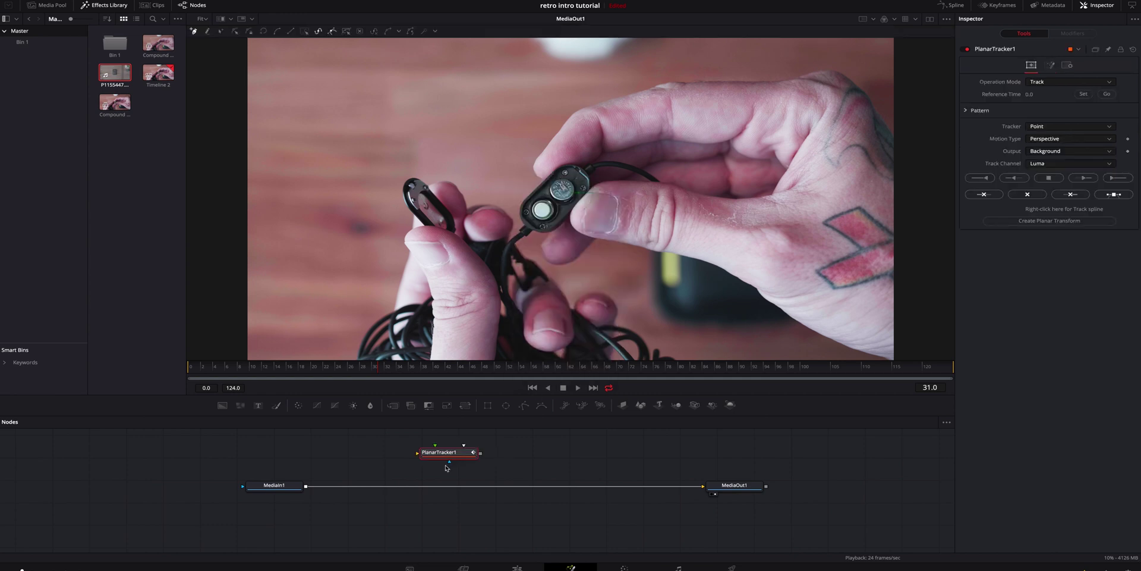
{"action": "left_click_drag", "start_coordinate": [454, 456], "coordinate": [438, 489]}
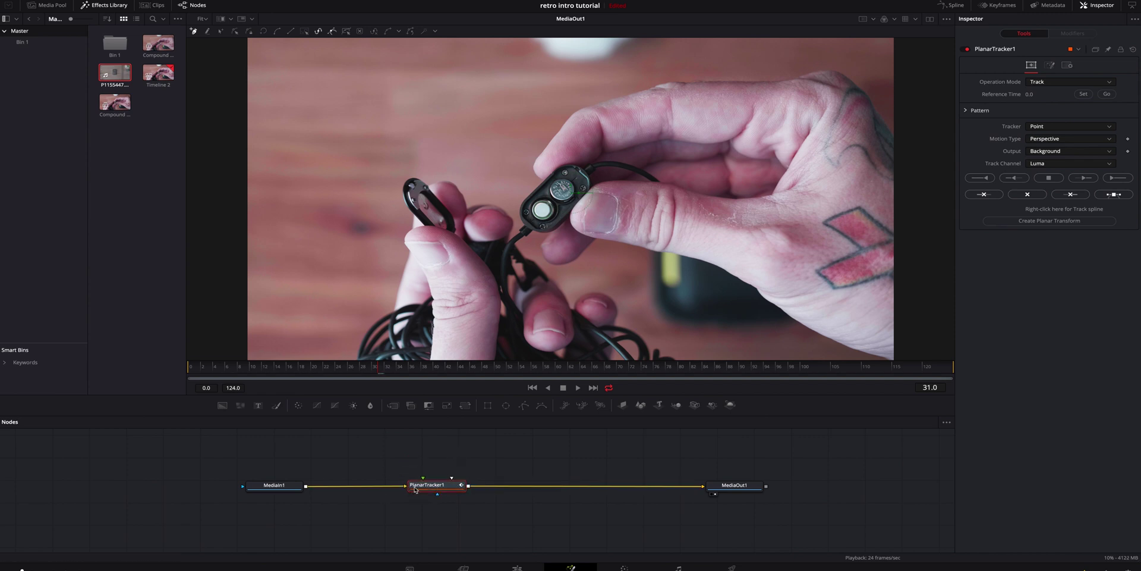
{"action": "left_click_drag", "start_coordinate": [453, 488], "coordinate": [425, 488]}
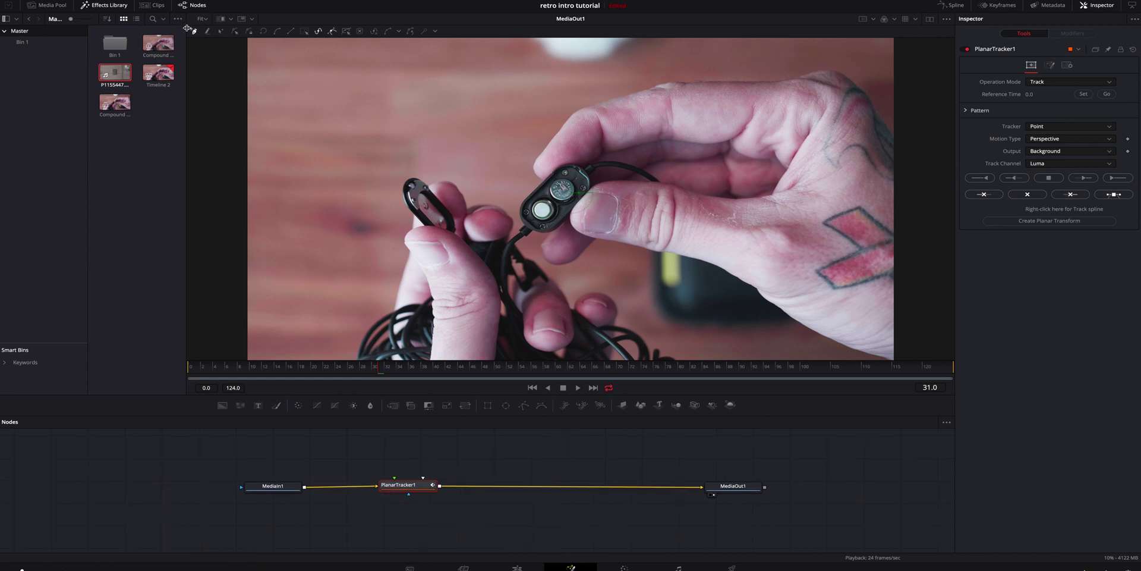
{"action": "left_click_drag", "start_coordinate": [366, 369], "coordinate": [326, 367]}
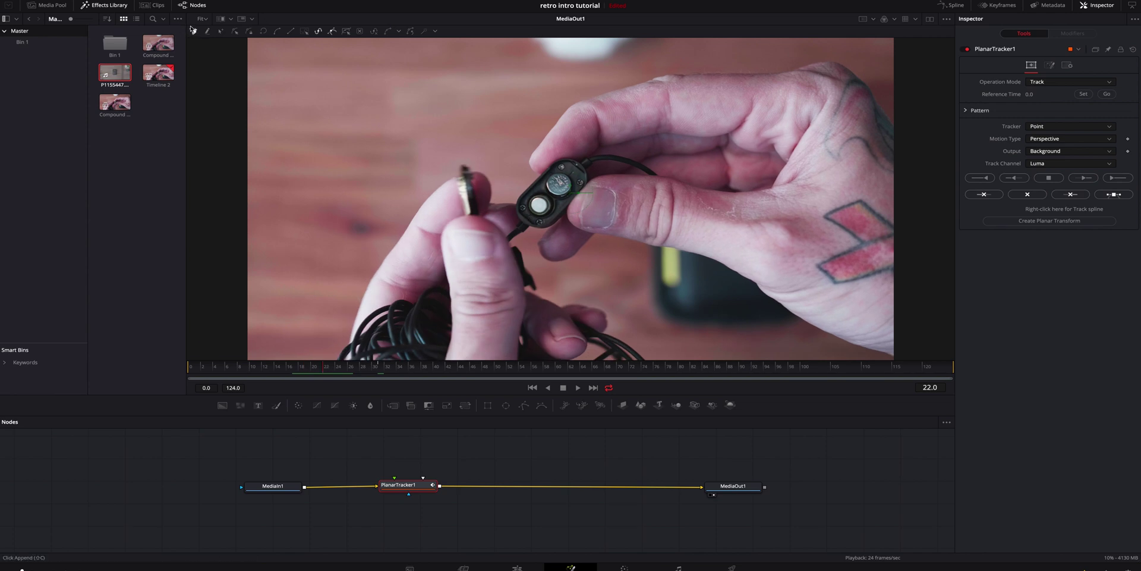
{"action": "left_click", "coordinate": [560, 160]}
Step: Set PlanarTracker1 to Hybrid Point/Area with Translation motion and track forward to the clip end
{"action": "left_click", "coordinate": [1087, 127]}
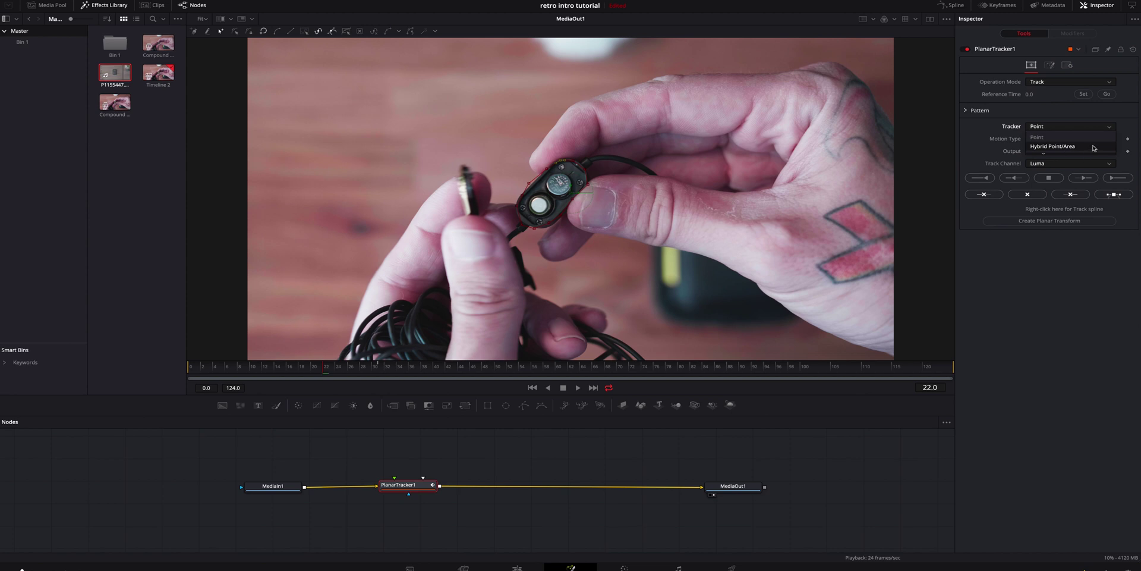
{"action": "left_click", "coordinate": [1093, 146]}
{"action": "left_click", "coordinate": [1056, 141]}
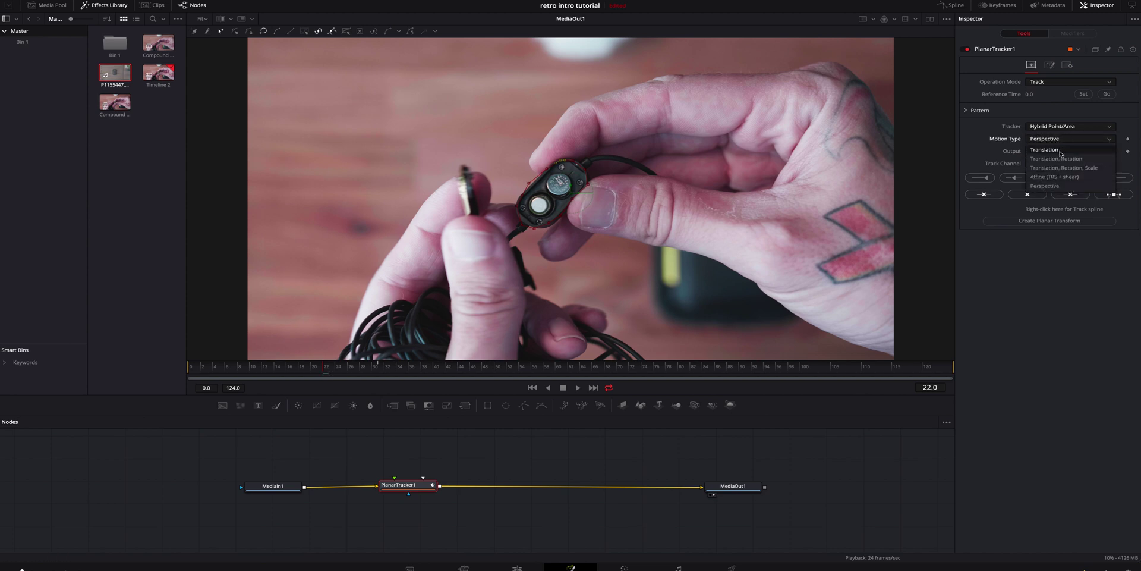
{"action": "left_click", "coordinate": [1068, 151]}
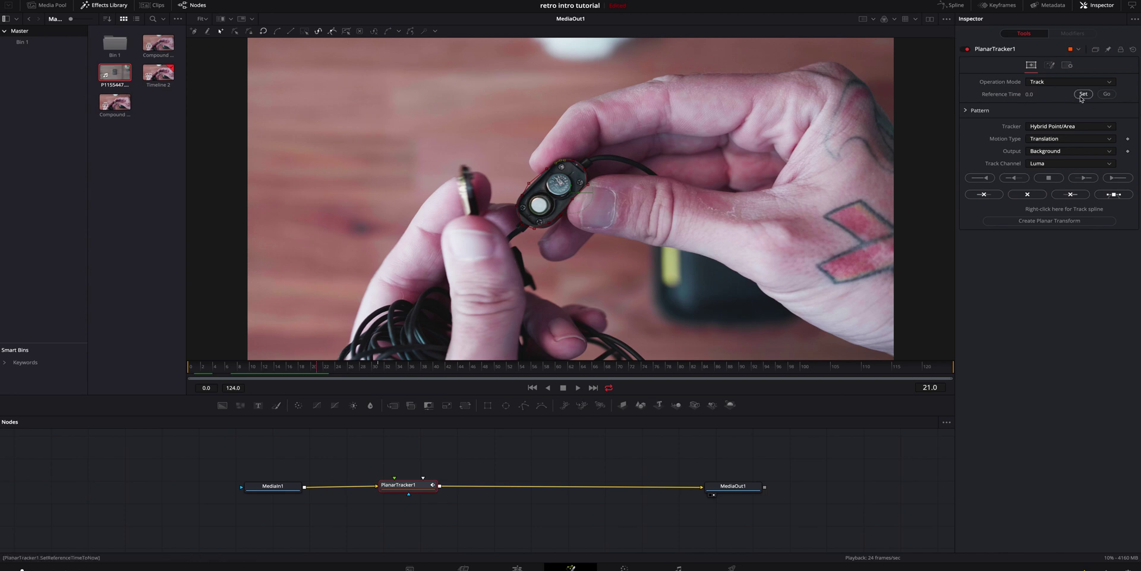
{"action": "left_click", "coordinate": [1118, 177]}
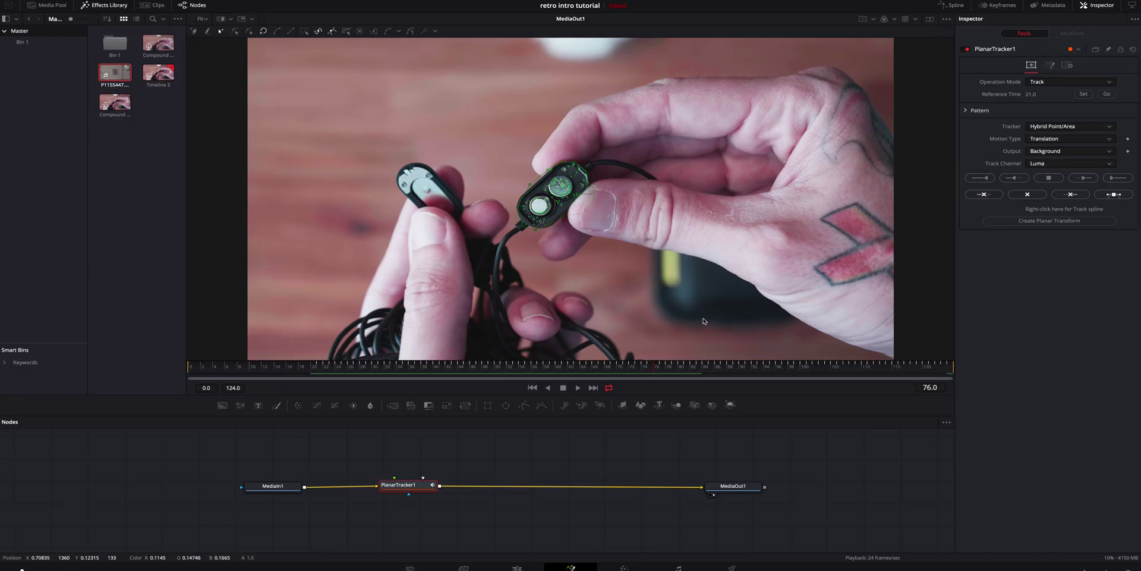
{"action": "left_click", "coordinate": [985, 7]}
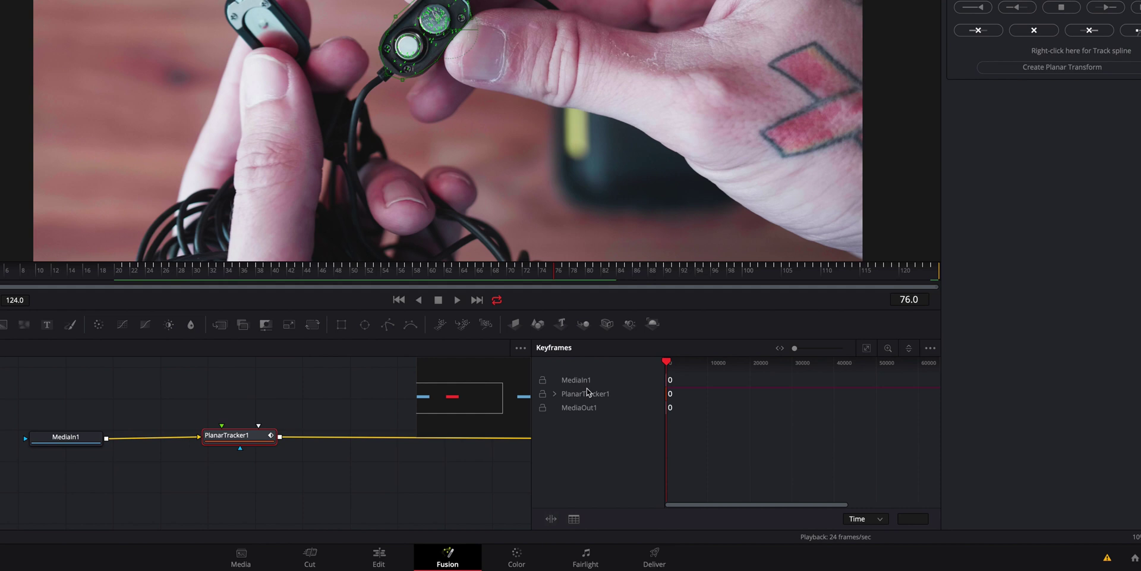
{"action": "left_click", "coordinate": [670, 457]}
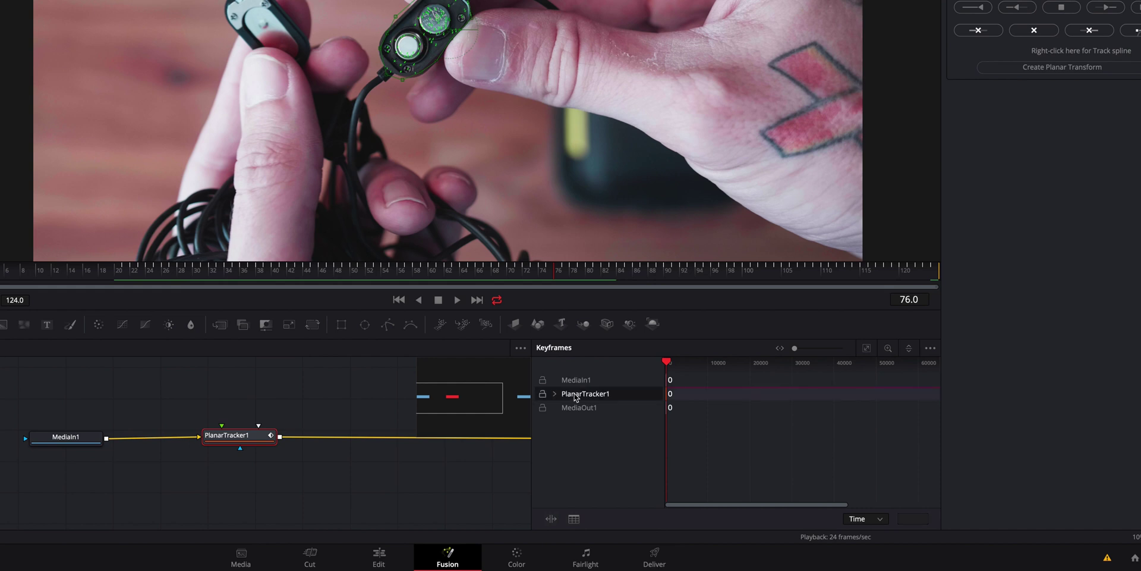
{"action": "left_click", "coordinate": [556, 393]}
{"action": "left_click", "coordinate": [587, 412]}
{"action": "left_click", "coordinate": [863, 349]}
{"action": "left_click_drag", "start_coordinate": [815, 349], "coordinate": [820, 349]}
{"action": "left_click", "coordinate": [809, 412]}
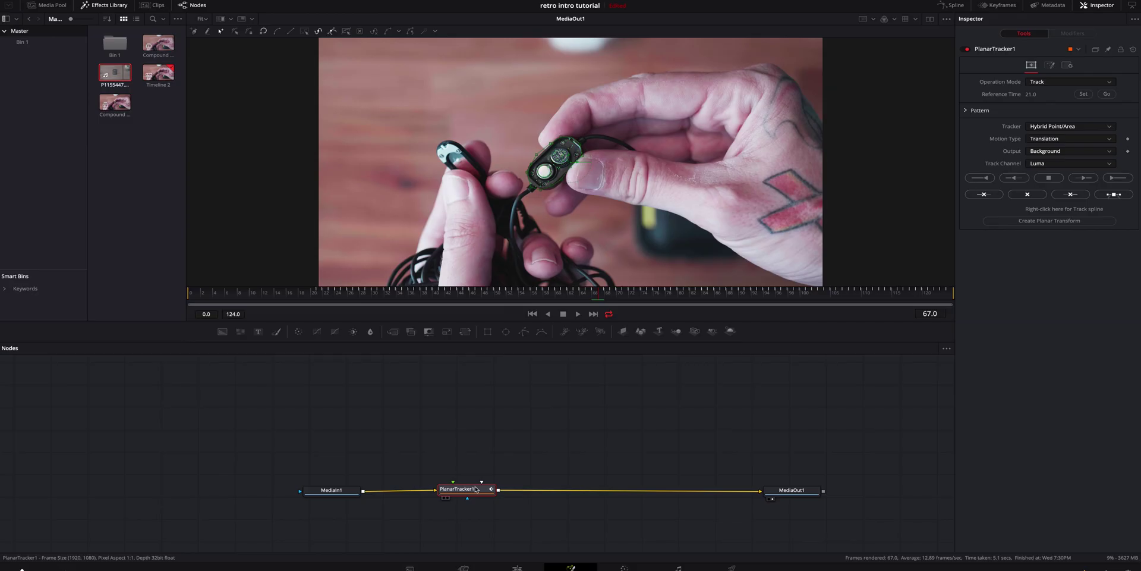
Step: Create PlanarTransform1 from the track, place it beside the tracker, and add a Text1 node
{"action": "left_click", "coordinate": [1042, 222]}
{"action": "left_click_drag", "start_coordinate": [72, 363], "coordinate": [468, 424]}
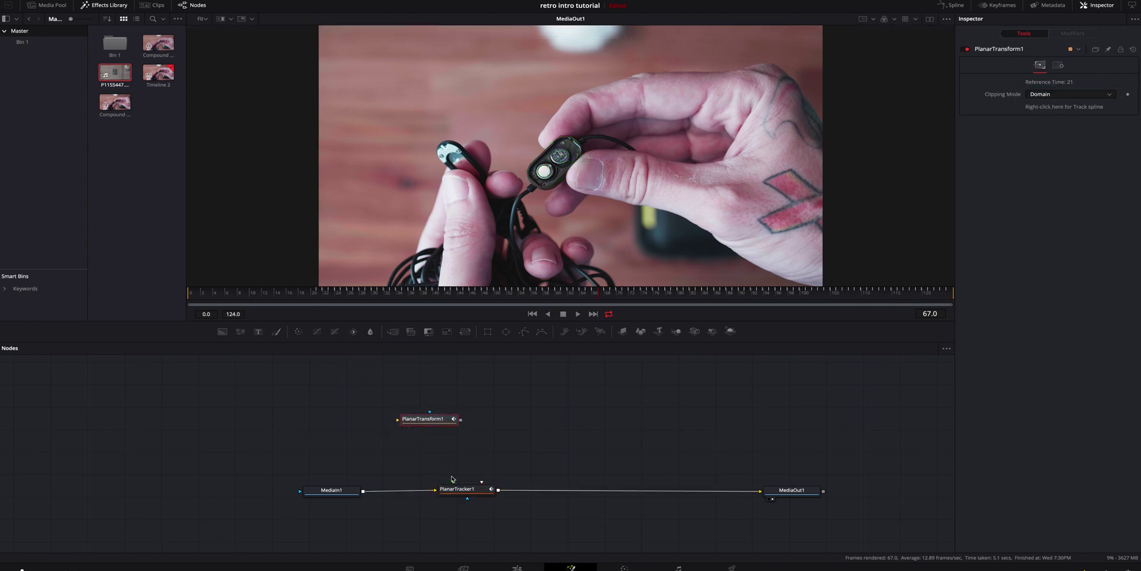
{"action": "key", "text": "ctrl+z"}
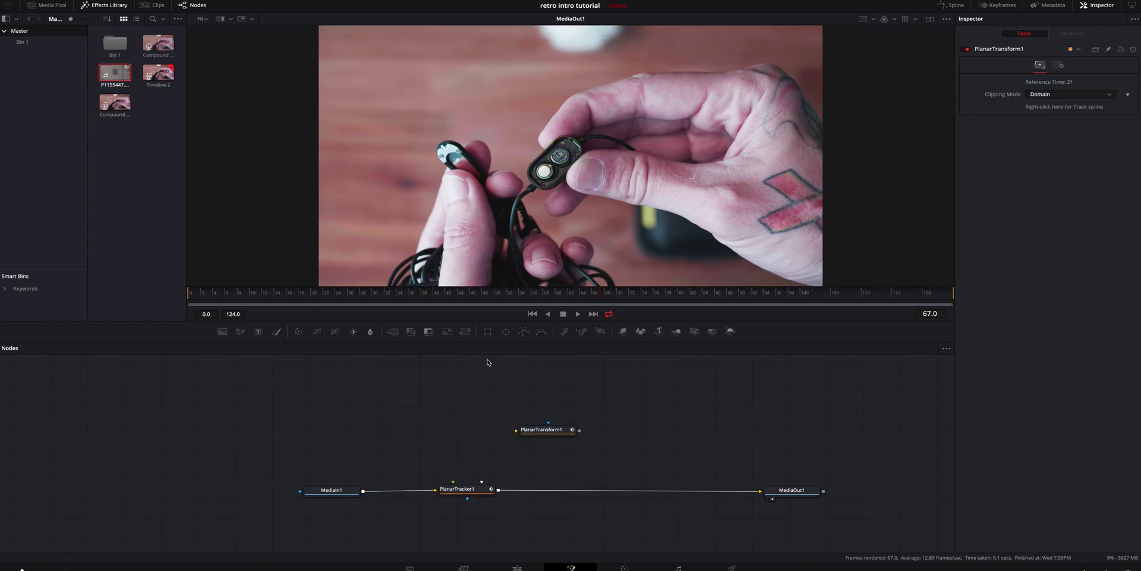
{"action": "left_click", "coordinate": [258, 331]}
{"action": "left_click", "coordinate": [1046, 135]}
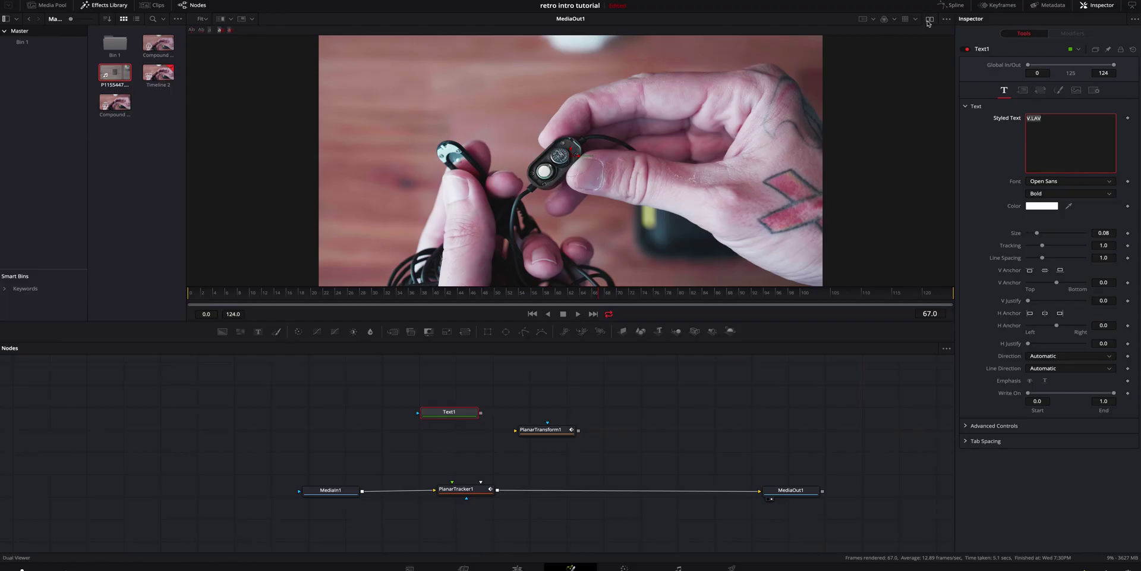
Step: Turn on Dual Viewer with Text1 in the left viewer and MediaOut1 in the right
{"action": "left_click", "coordinate": [930, 22]}
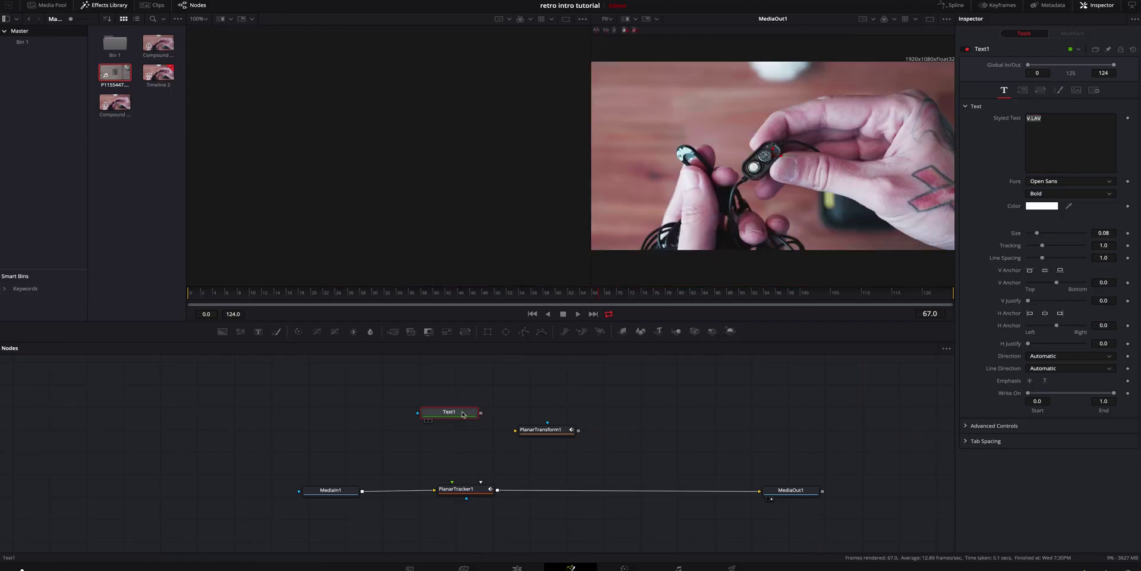
{"action": "key", "text": "1"}
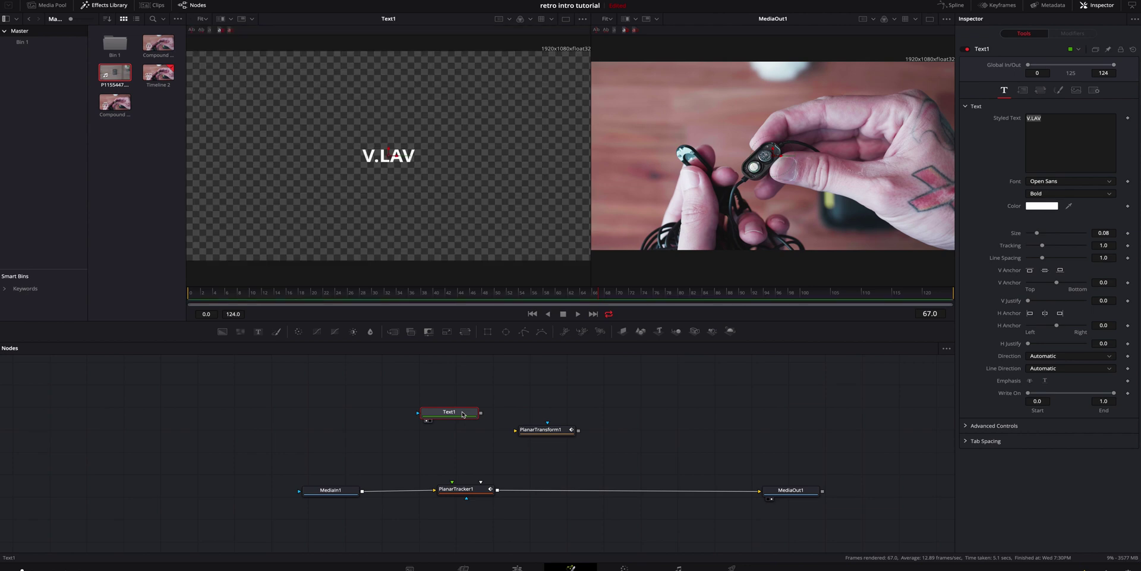
{"action": "key", "text": "2"}
{"action": "left_click", "coordinate": [790, 490]}
{"action": "key", "text": "2"}
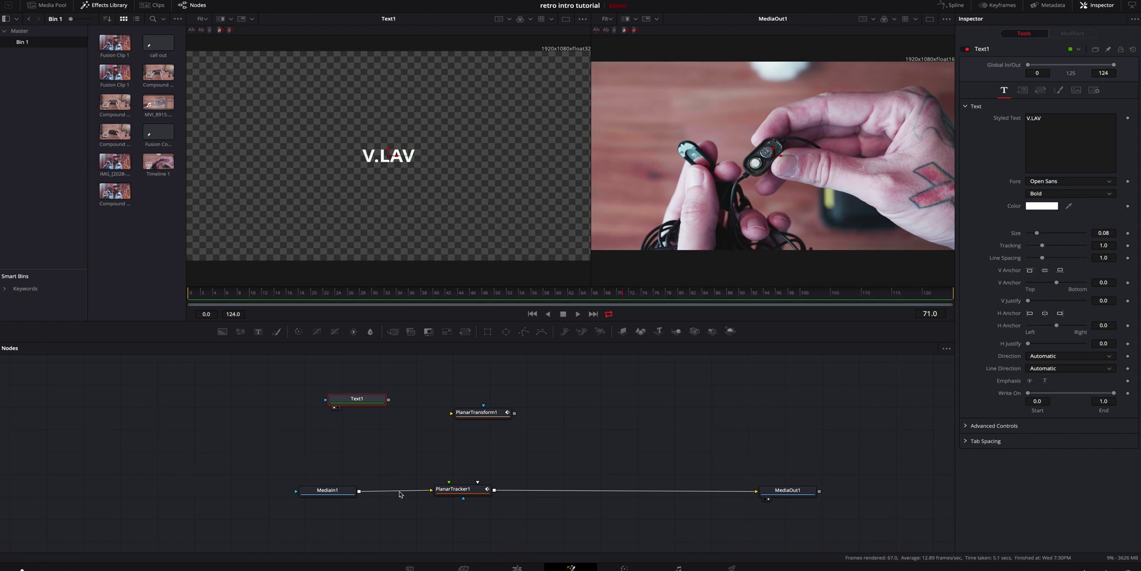
Step: Unhook PlanarTracker1, move it aside, and link MediaIn1 directly to MediaOut1
{"action": "left_click_drag", "start_coordinate": [431, 490], "coordinate": [399, 494]}
{"action": "left_click", "coordinate": [399, 493]}
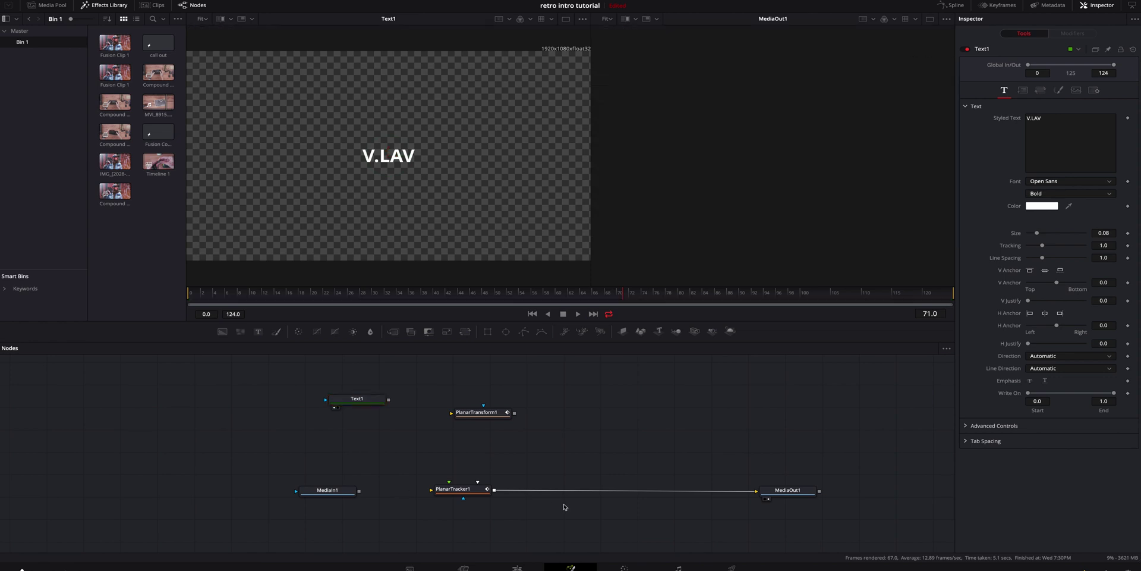
{"action": "left_click_drag", "start_coordinate": [570, 492], "coordinate": [897, 411]}
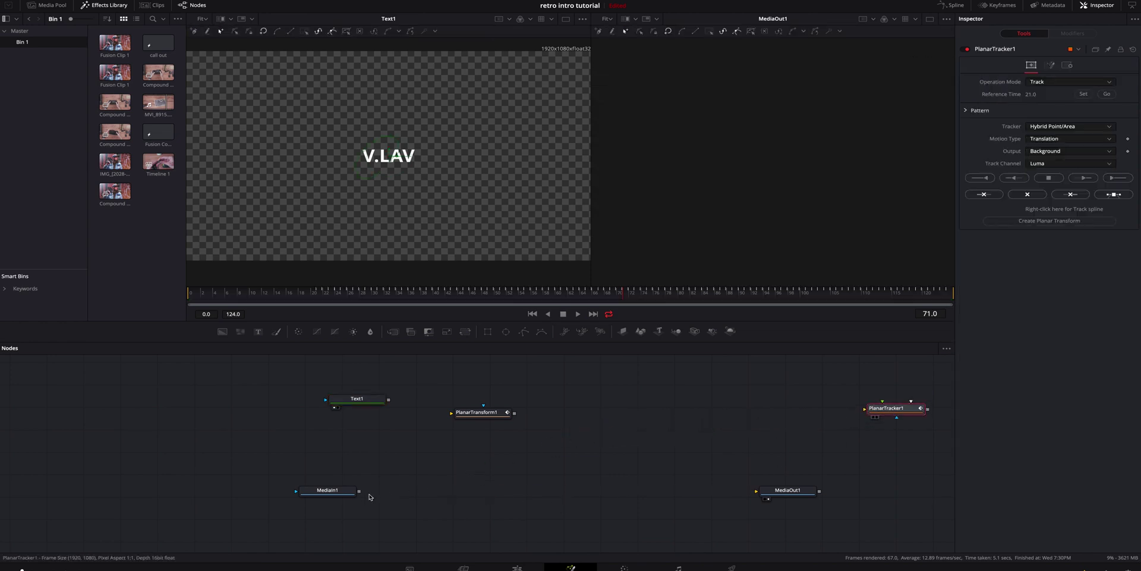
{"action": "left_click_drag", "start_coordinate": [359, 491], "coordinate": [763, 494]}
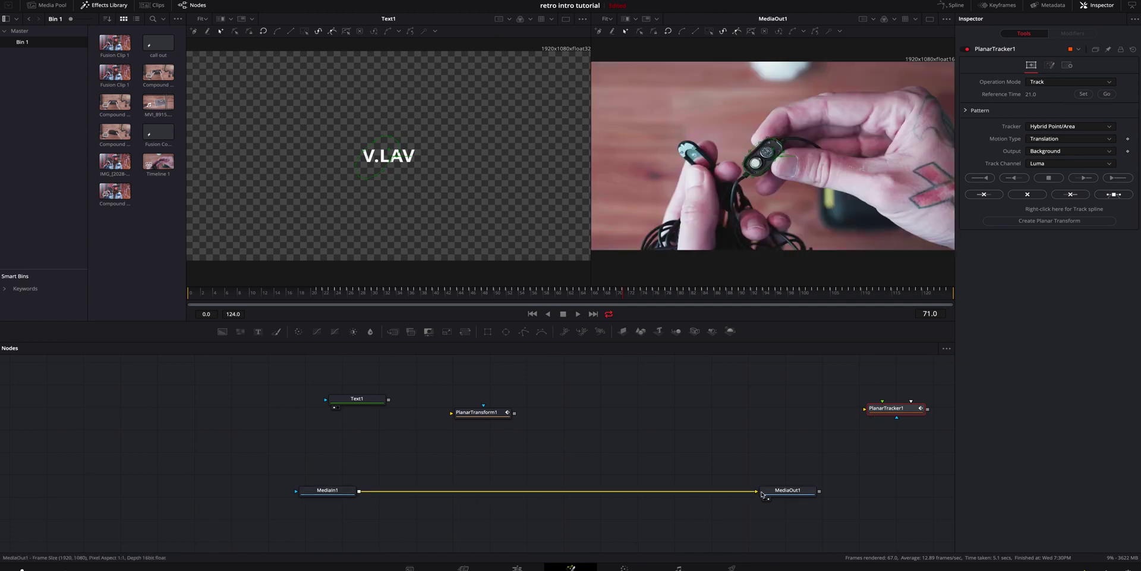
Step: Insert a Merge1 node on that link with Text1 as foreground, then return to single viewer
{"action": "left_click", "coordinate": [423, 438]}
{"action": "left_click", "coordinate": [397, 332]}
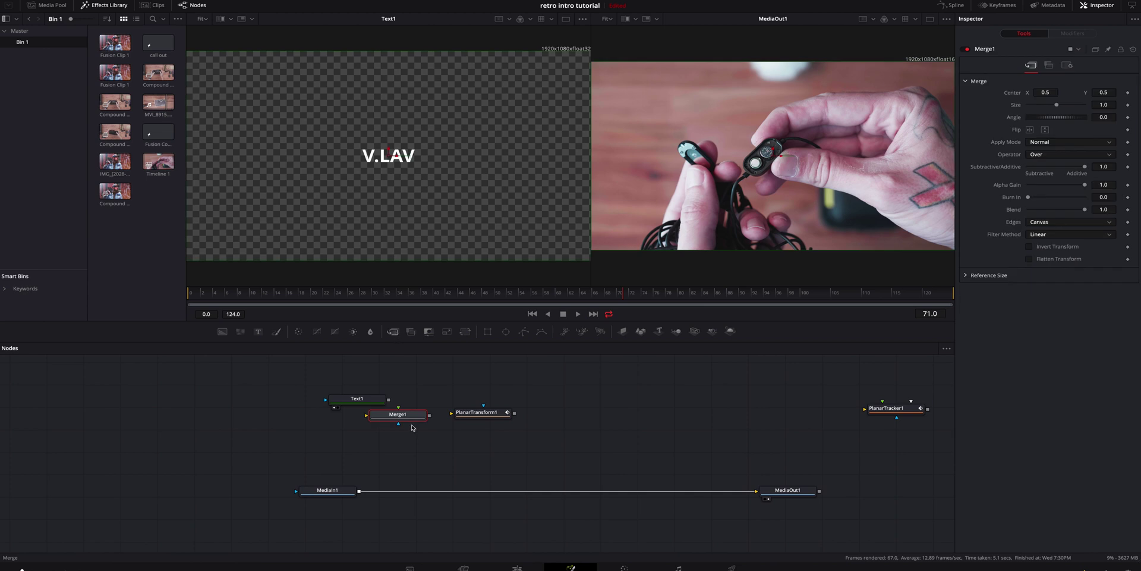
{"action": "left_click_drag", "start_coordinate": [412, 416], "coordinate": [448, 492]}
{"action": "left_click_drag", "start_coordinate": [389, 400], "coordinate": [446, 494]}
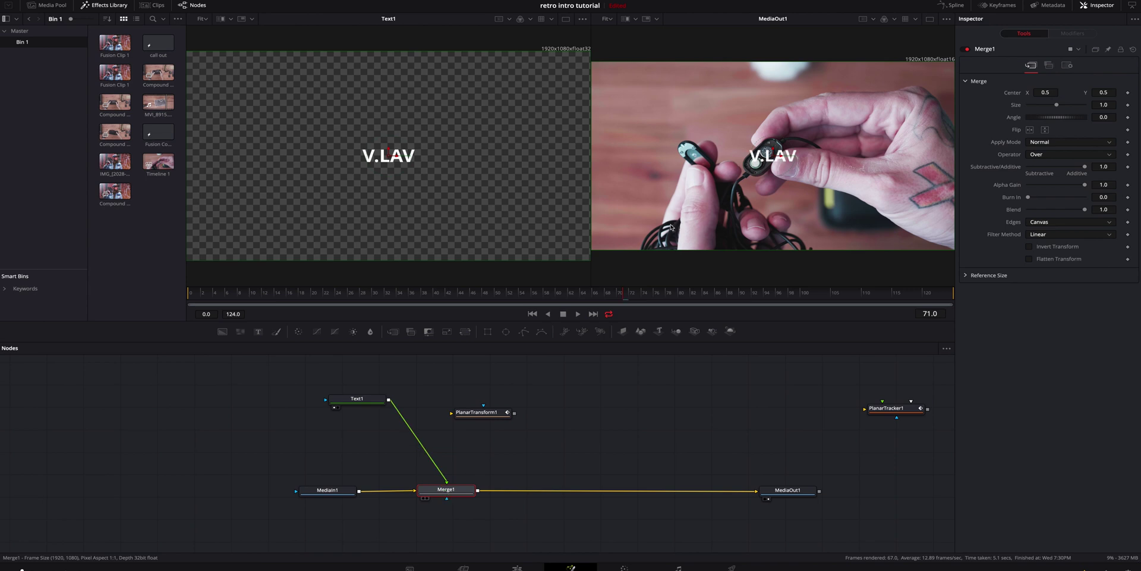
{"action": "left_click", "coordinate": [931, 20]}
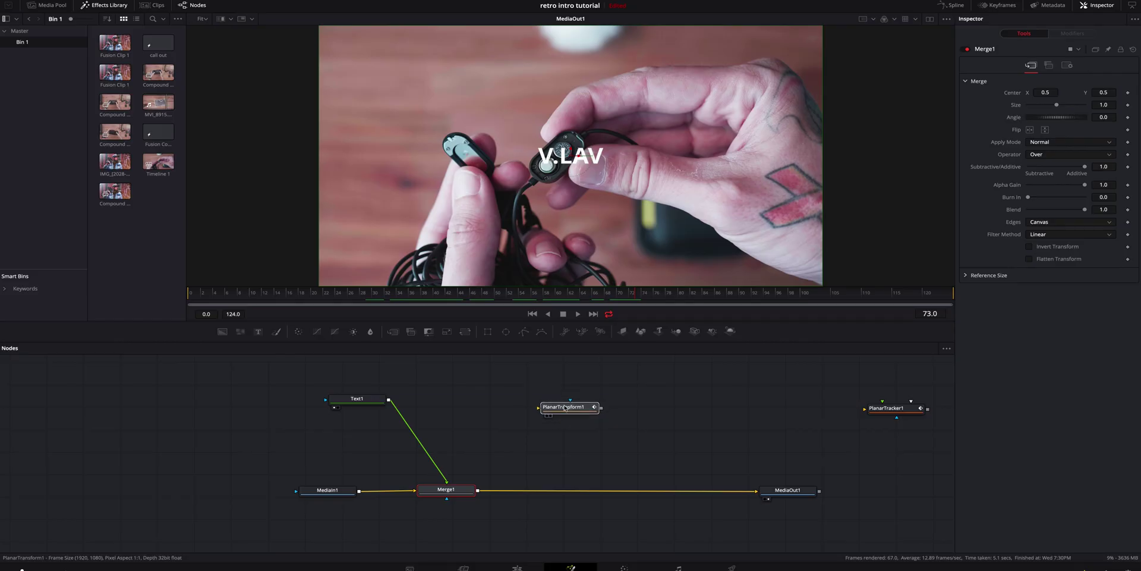
Step: Put PlanarTransform1 between Text1 and Merge1 and scrub back to frame 40 to check tracking
{"action": "left_click_drag", "start_coordinate": [564, 408], "coordinate": [418, 439]}
{"action": "left_click_drag", "start_coordinate": [359, 297], "coordinate": [659, 308]}
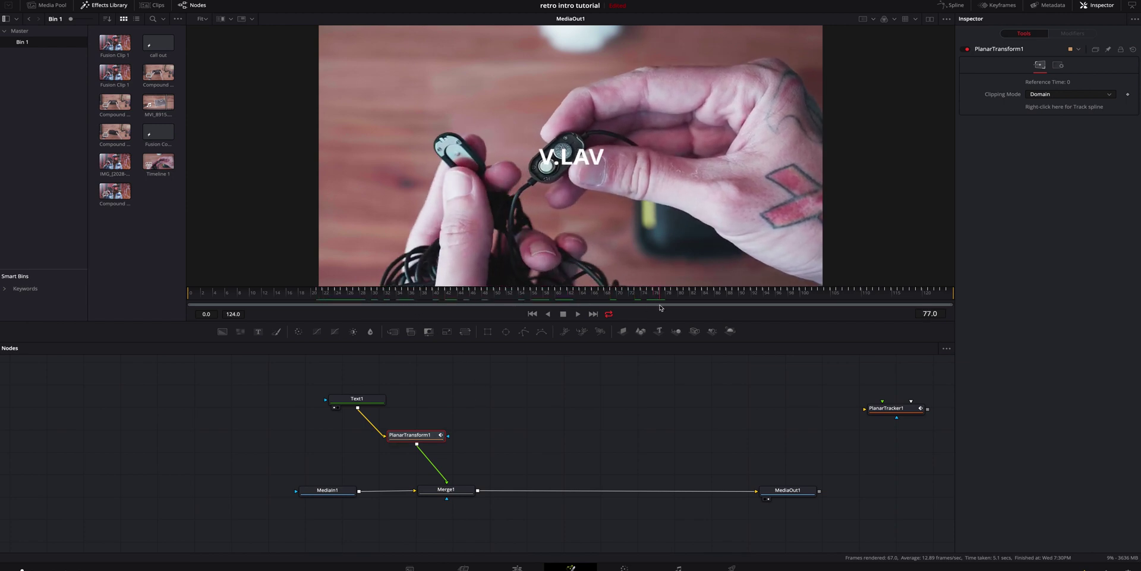
Step: Set Text1 size to 0.0906 and shade the letters as an outline with miter joins
{"action": "left_click", "coordinate": [383, 397]}
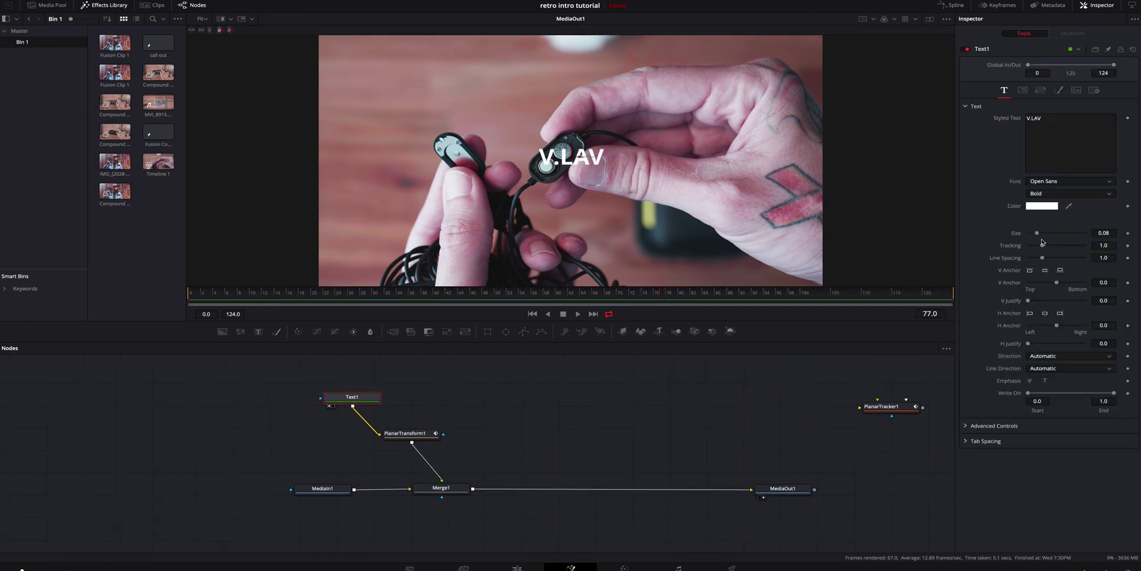
{"action": "left_click_drag", "start_coordinate": [1037, 235], "coordinate": [1039, 235]}
{"action": "left_click", "coordinate": [1059, 91]}
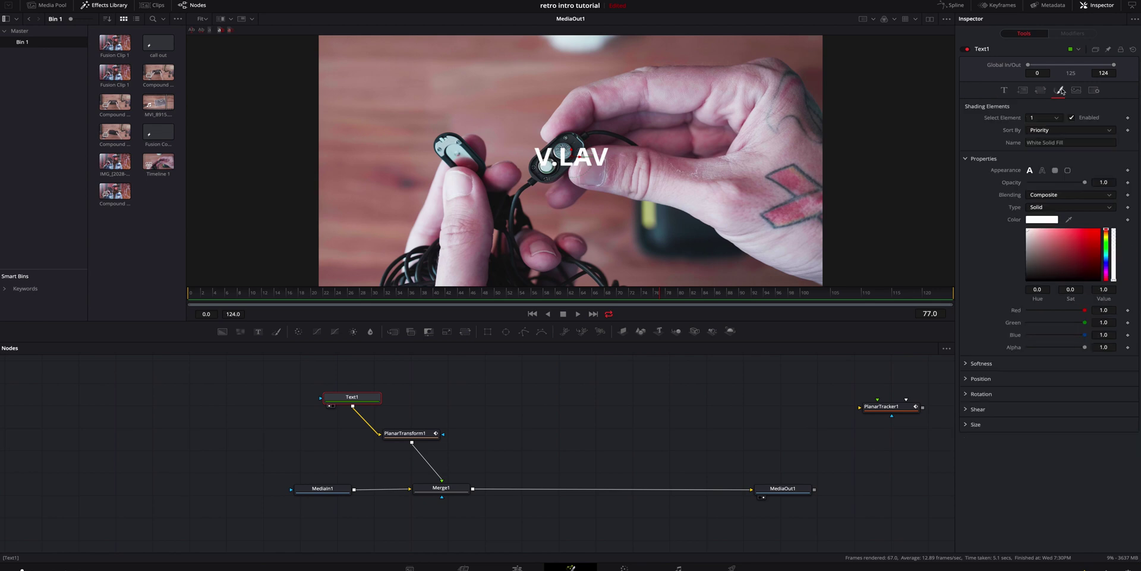
{"action": "left_click", "coordinate": [1043, 171]}
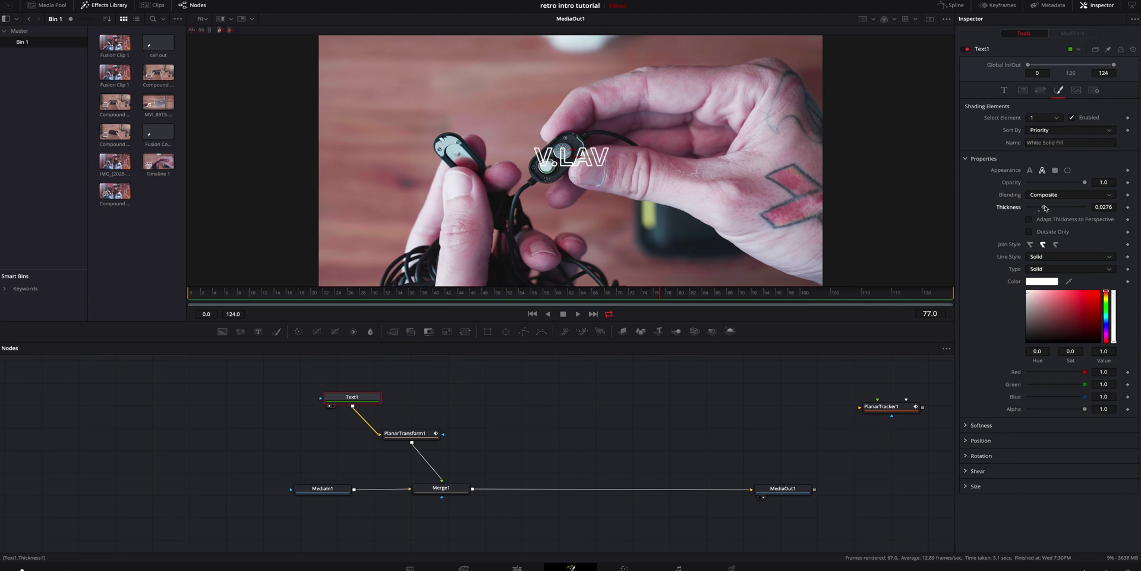
{"action": "left_click", "coordinate": [1033, 245]}
{"action": "left_click_drag", "start_coordinate": [378, 394], "coordinate": [365, 399]}
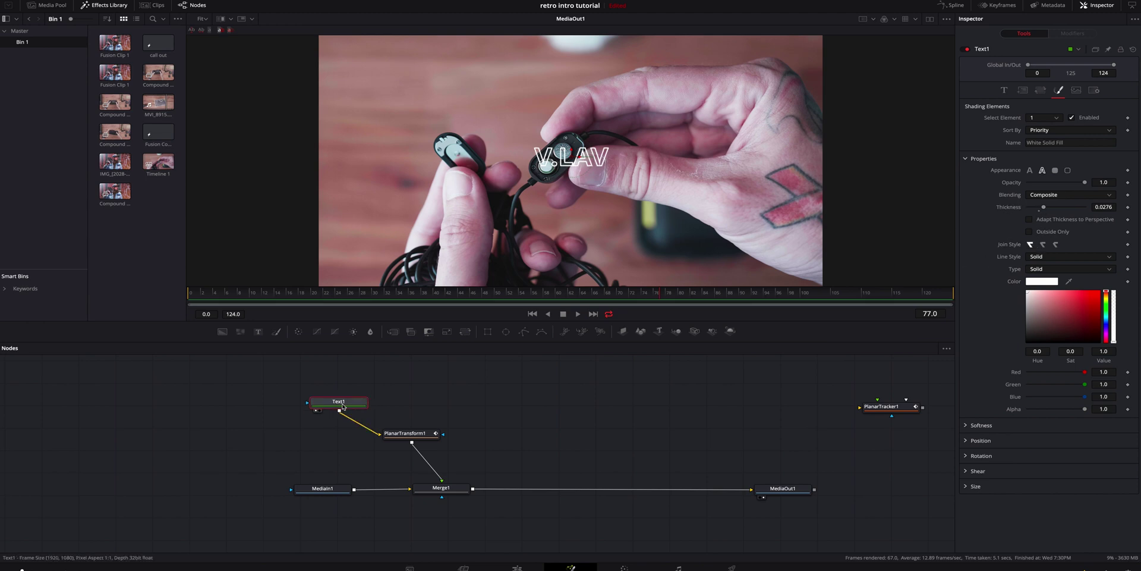
Step: Add a Shadow node after Text1 with offset 0.506, slight softness and adjusted grey colour
{"action": "key", "text": "shift+space"}
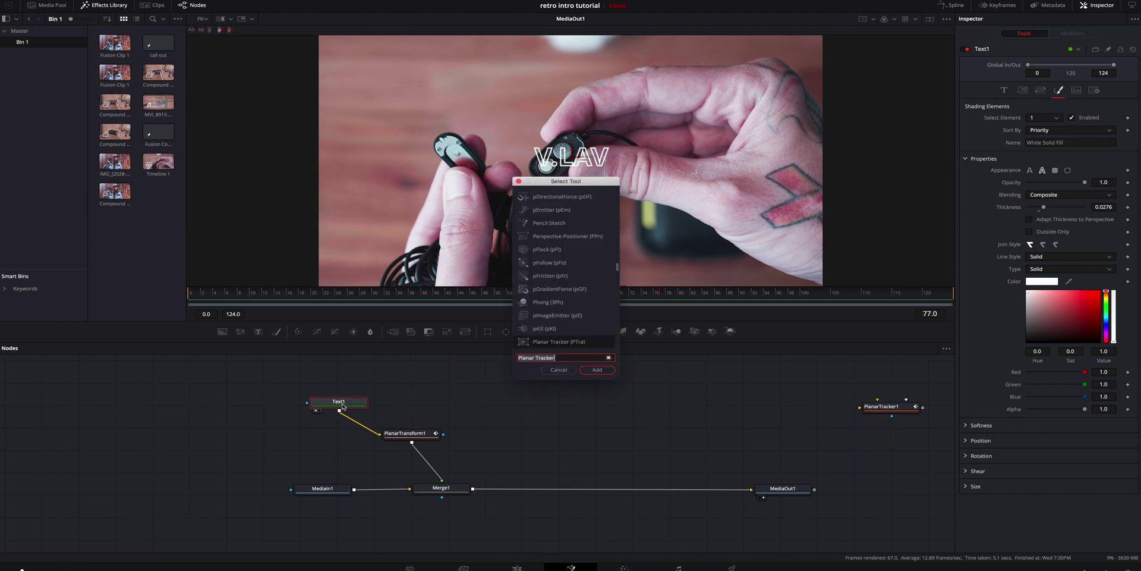
{"action": "type", "text": "shad"}
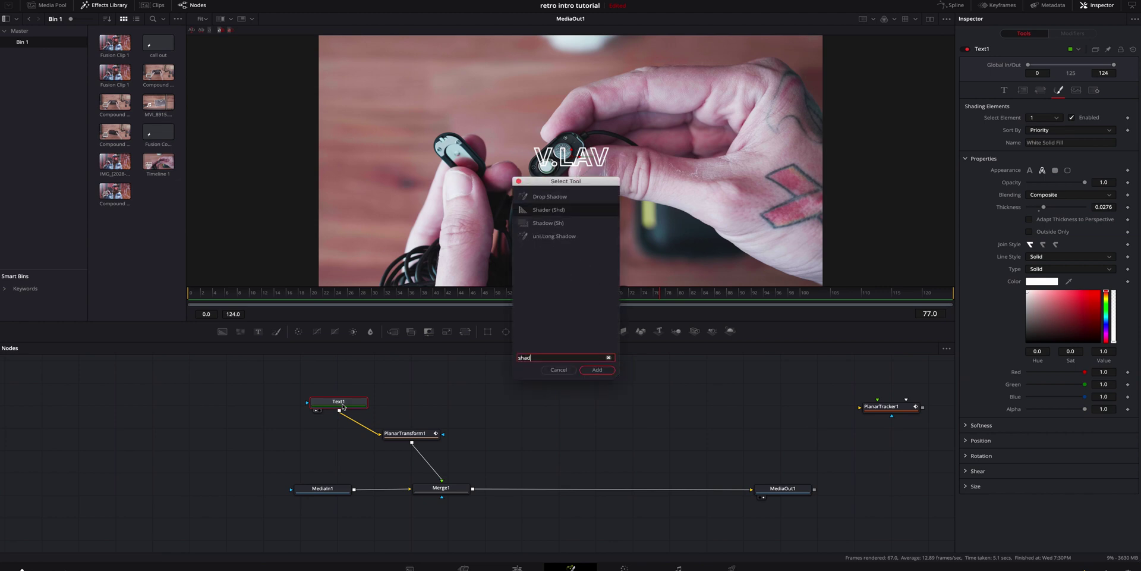
{"action": "type", "text": "ow"}
{"action": "left_click", "coordinate": [596, 369]}
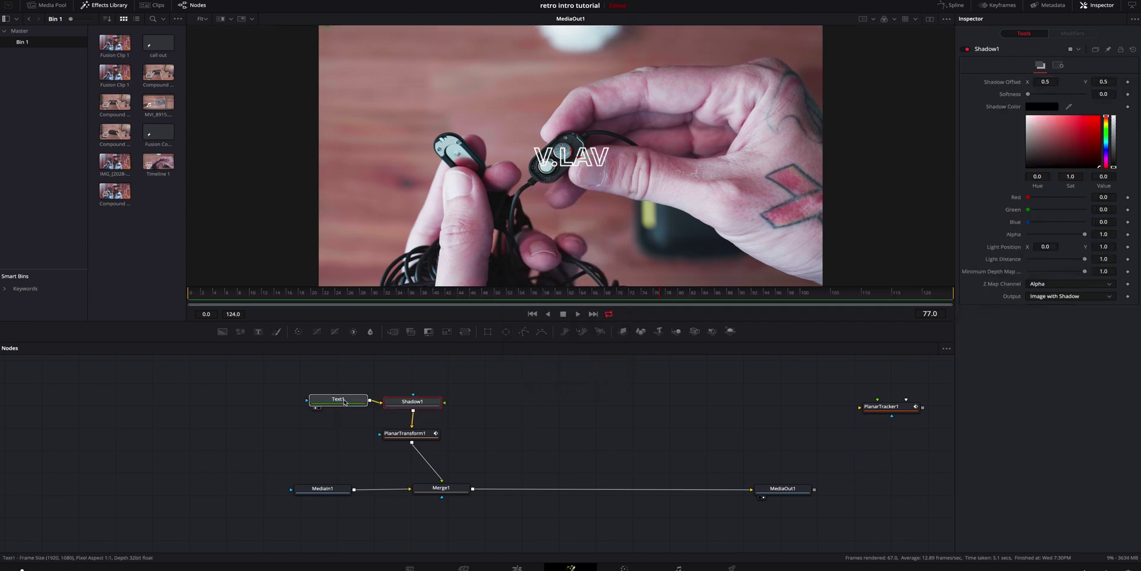
{"action": "left_click_drag", "start_coordinate": [416, 402], "coordinate": [372, 400]}
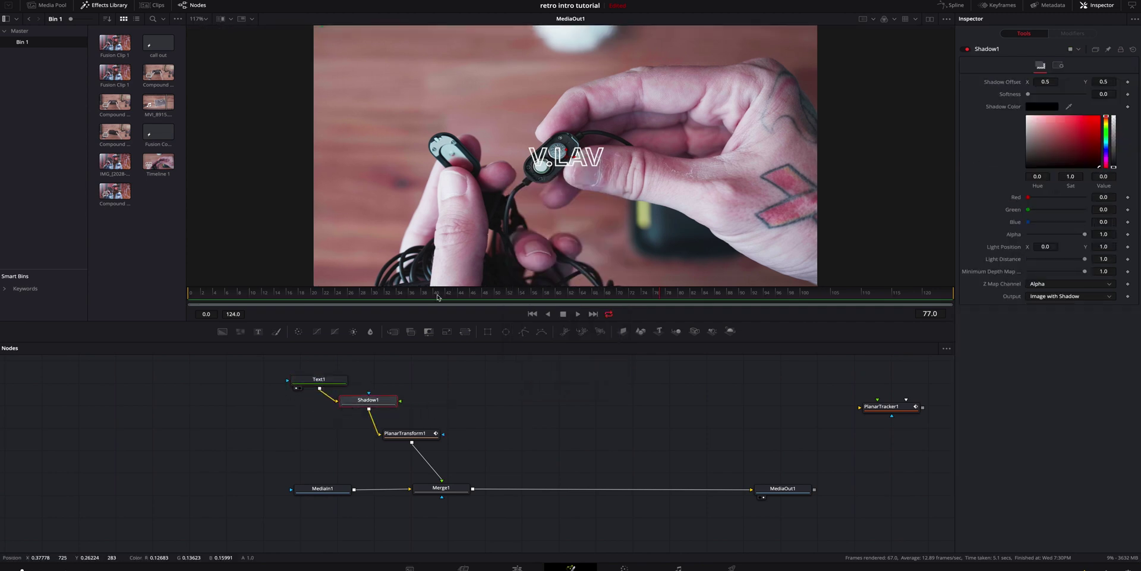
{"action": "left_click_drag", "start_coordinate": [1050, 83], "coordinate": [1105, 83]}
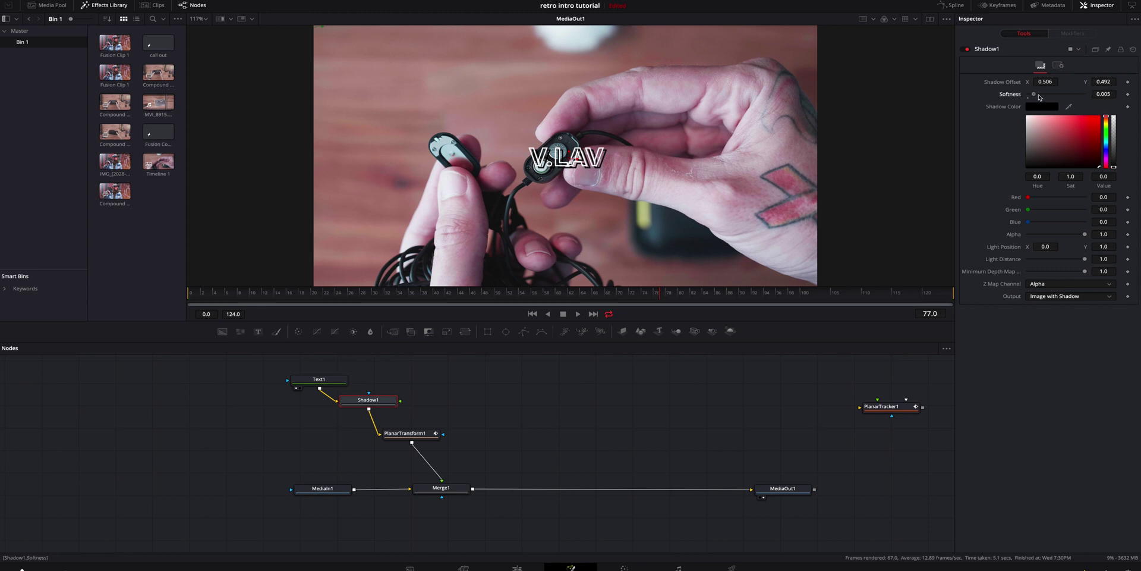
{"action": "left_click_drag", "start_coordinate": [1029, 94], "coordinate": [1031, 95]}
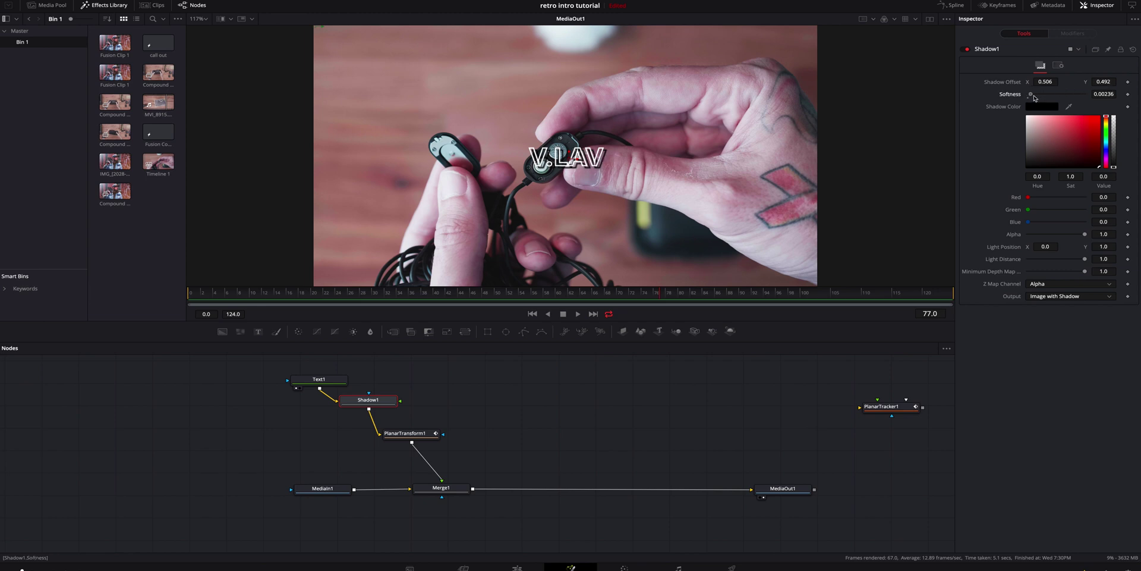
{"action": "left_click_drag", "start_coordinate": [1033, 161], "coordinate": [1004, 134]}
Step: Move the V.LAV title up-left and keyframe Tracking at 1.134 on frame 21, 1.0 on frame 25
{"action": "left_click", "coordinate": [566, 160]}
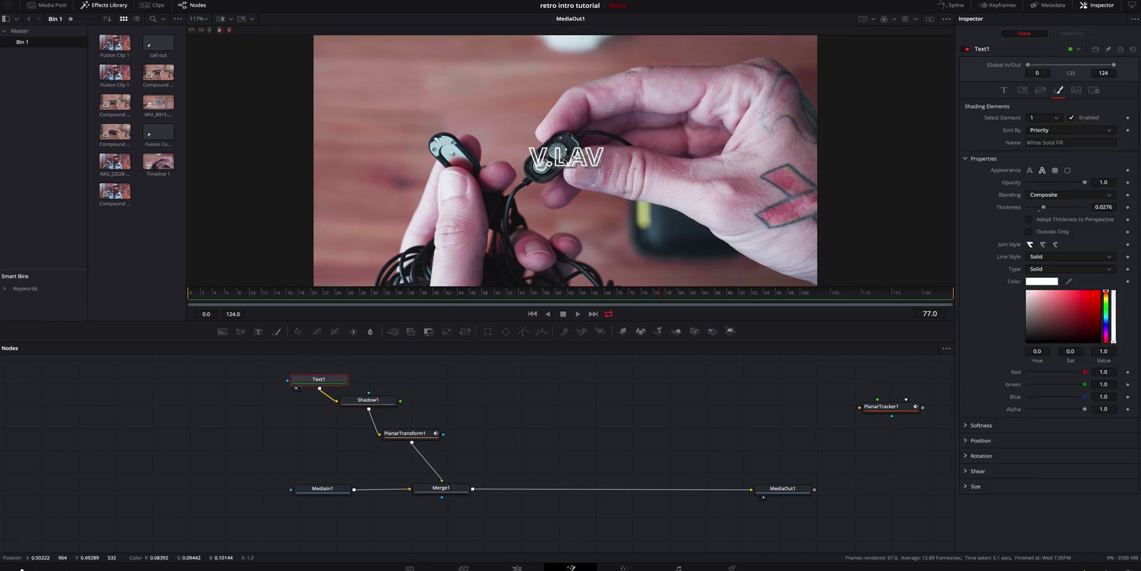
{"action": "left_click_drag", "start_coordinate": [565, 160], "coordinate": [496, 126]}
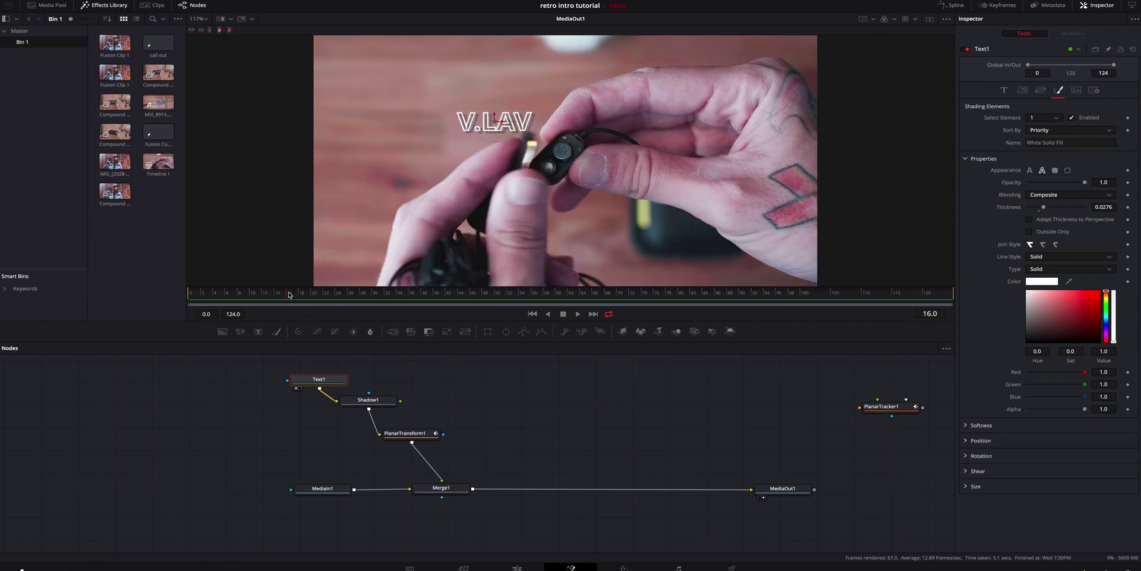
{"action": "left_click", "coordinate": [1004, 89]}
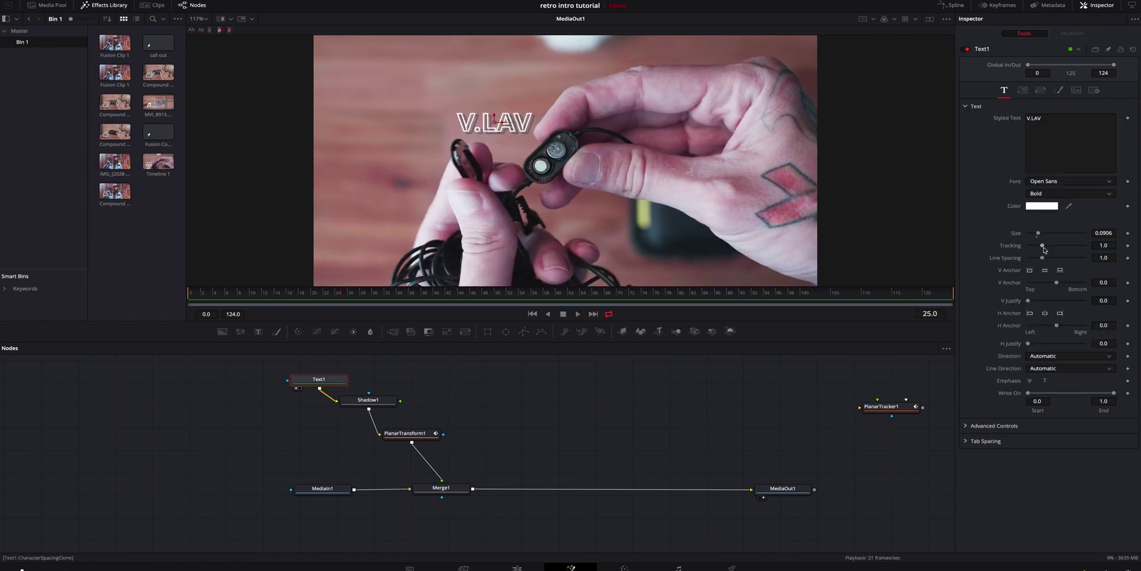
{"action": "left_click", "coordinate": [1128, 245]}
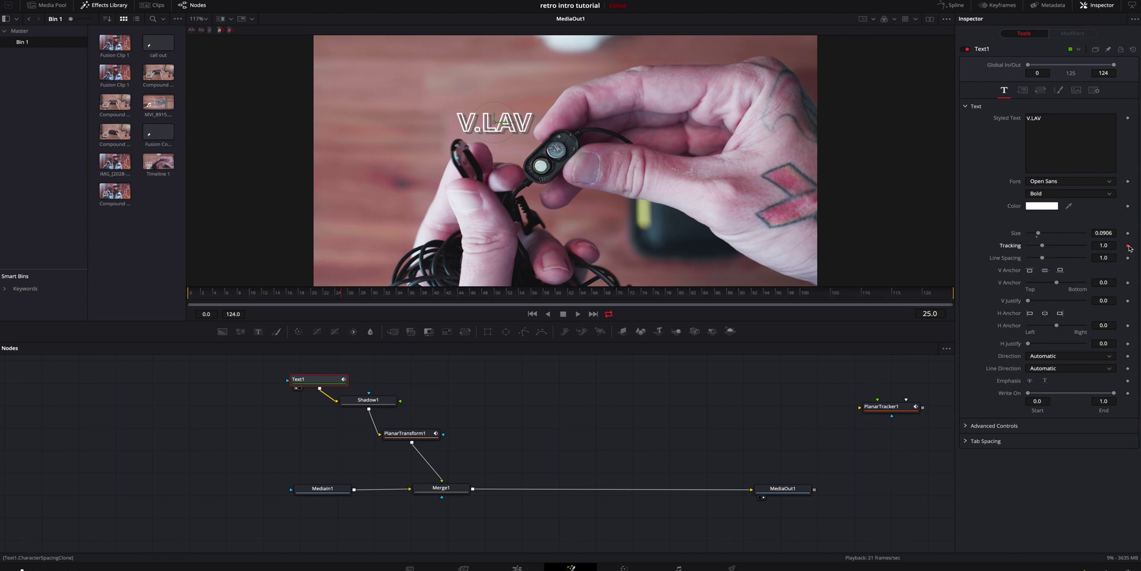
{"action": "key", "text": "Left"}
{"action": "key", "text": "Left"}
{"action": "key", "text": "Left"}
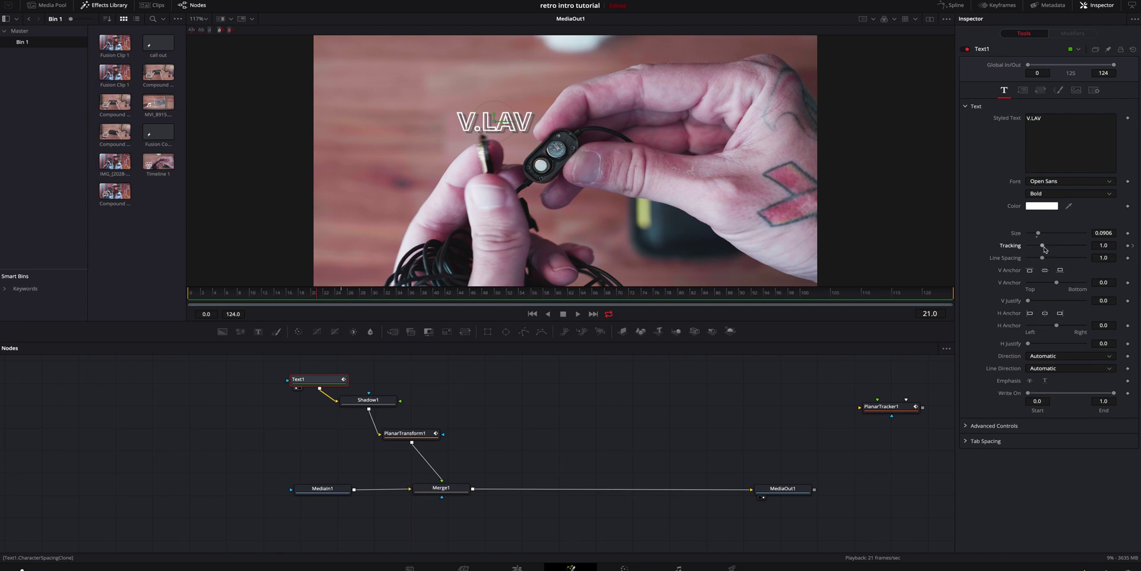
{"action": "left_click_drag", "start_coordinate": [1045, 246], "coordinate": [1046, 246]}
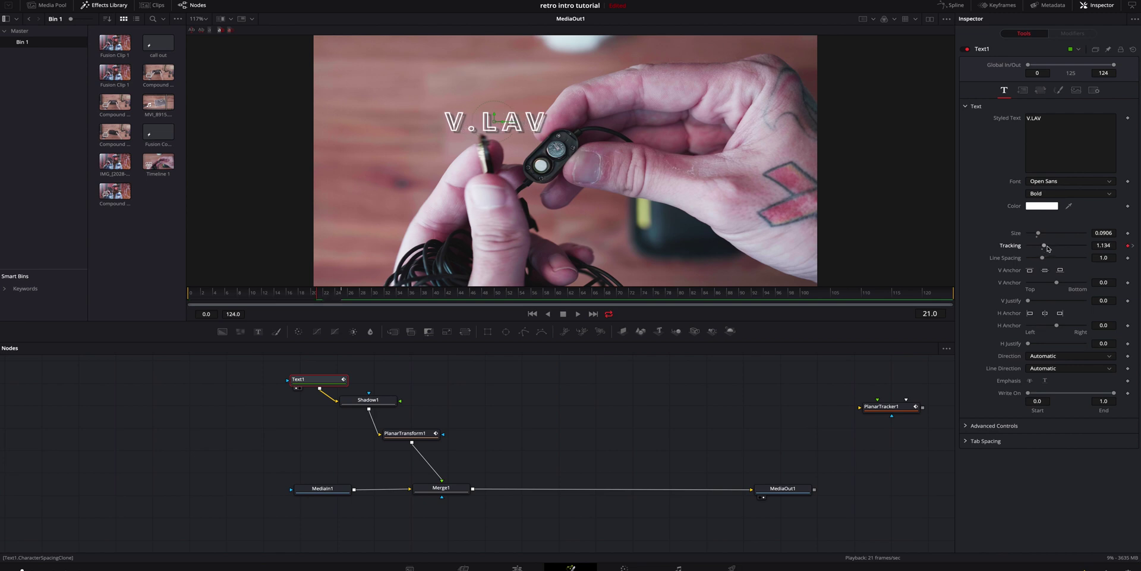
{"action": "key", "text": "Right"}
{"action": "key", "text": "Right"}
{"action": "key", "text": "Right"}
{"action": "key", "text": "Right"}
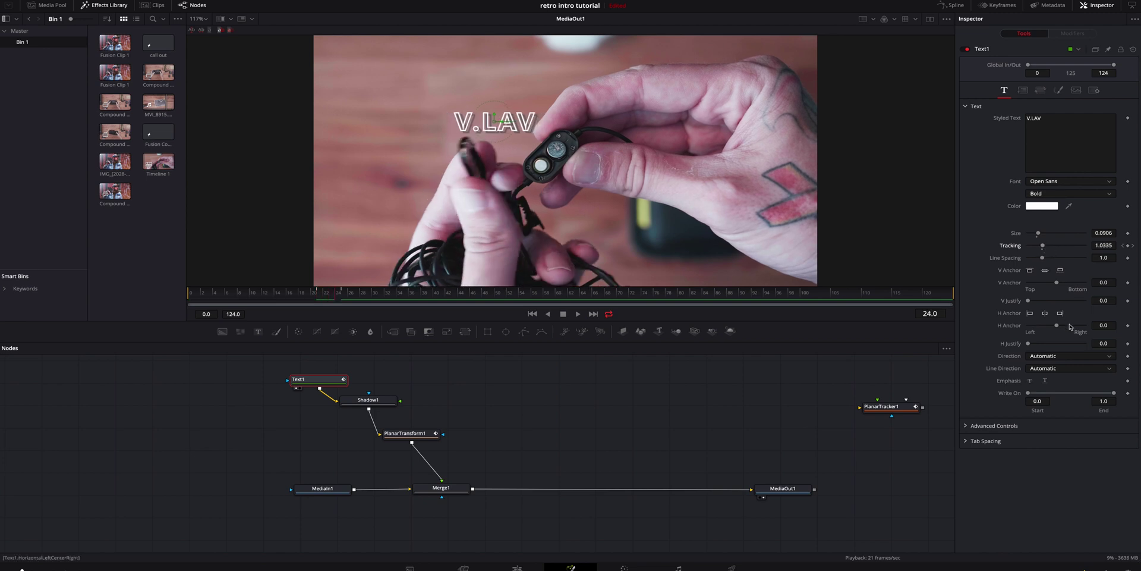
{"action": "key", "text": "Right"}
{"action": "key", "text": "Left"}
{"action": "key", "text": "Left"}
{"action": "key", "text": "Left"}
{"action": "key", "text": "Left"}
{"action": "key", "text": "Left"}
Step: Keyframe Shading Softness X and Y at 20 on frame 24, then 0 on frame 25
{"action": "left_click", "coordinate": [1059, 90]}
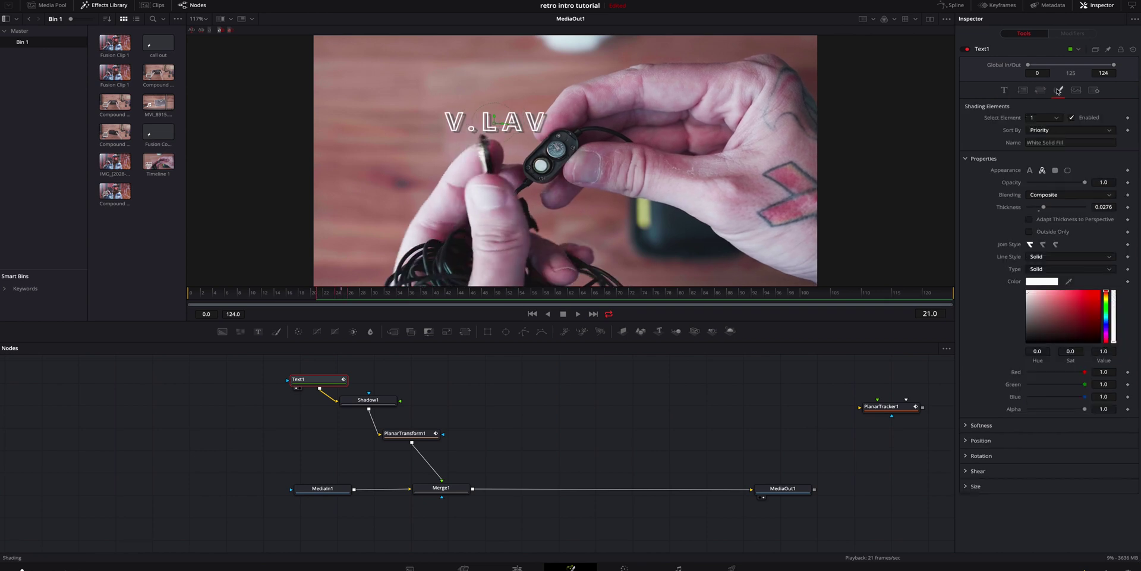
{"action": "left_click", "coordinate": [967, 426]}
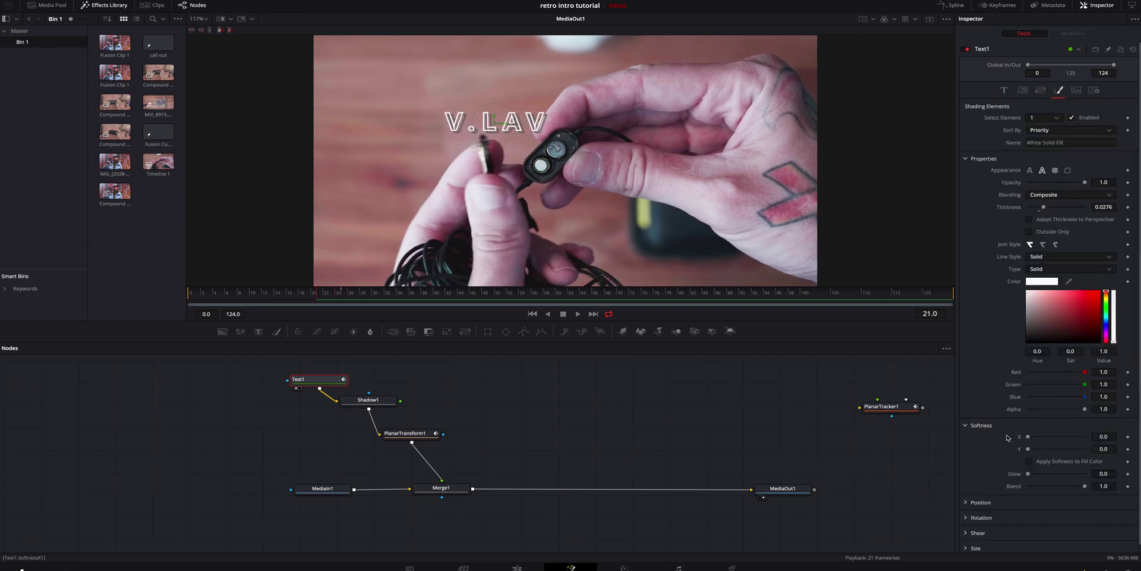
{"action": "left_click_drag", "start_coordinate": [1027, 438], "coordinate": [1120, 445]}
{"action": "left_click", "coordinate": [1128, 436]}
{"action": "left_click", "coordinate": [1127, 449]}
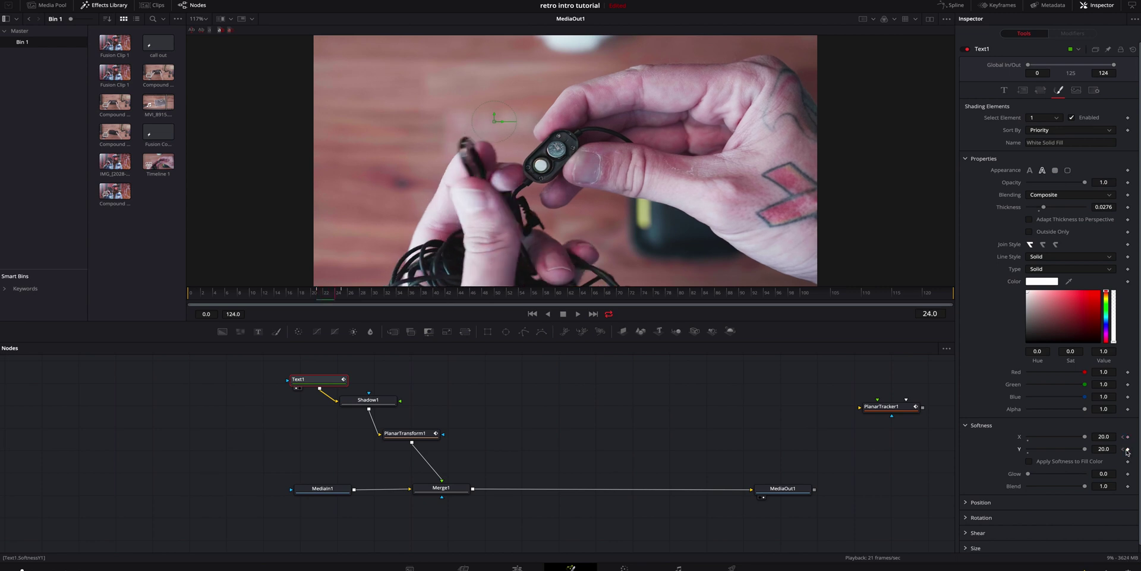
{"action": "double_click", "coordinate": [1084, 438]}
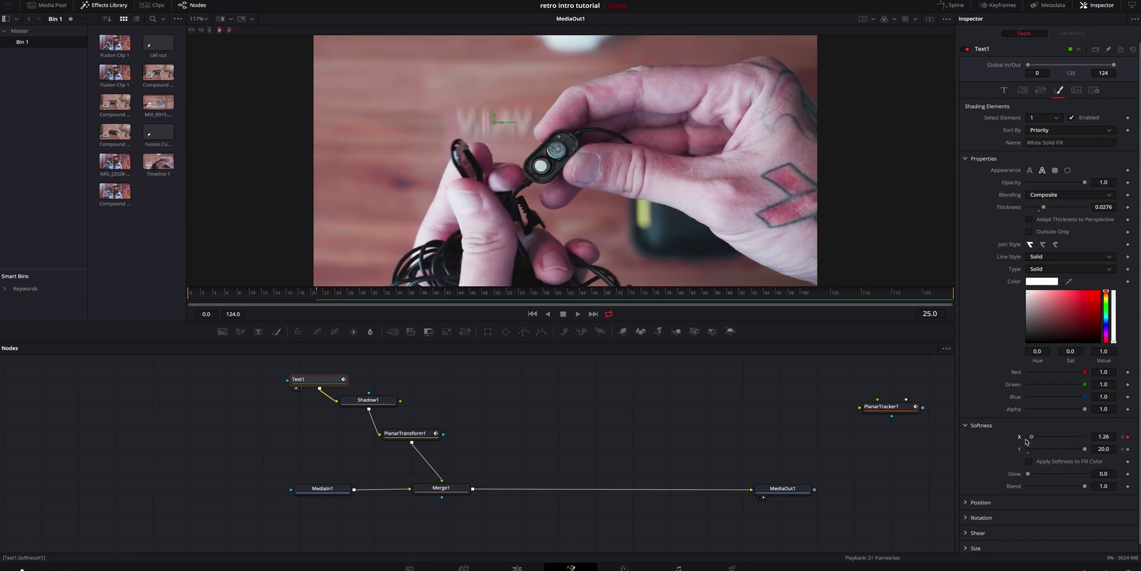
{"action": "double_click", "coordinate": [1080, 450]}
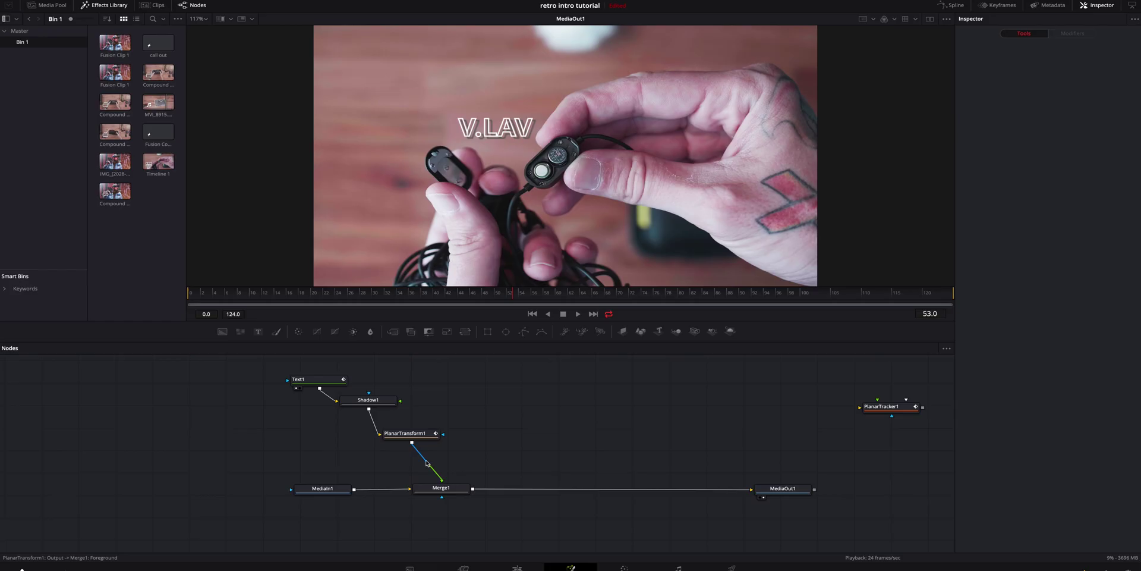
Step: Move the Text1, Shadow1 and PlanarTransform1 nodes aside and add a Text3D node in the second viewer
{"action": "left_click_drag", "start_coordinate": [490, 378], "coordinate": [289, 451]}
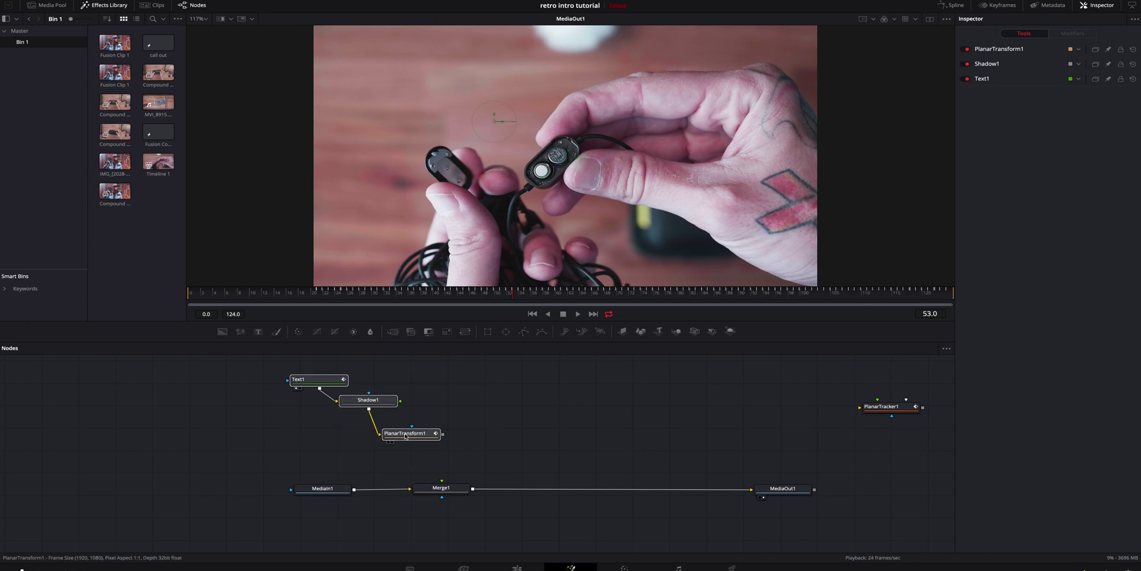
{"action": "left_click_drag", "start_coordinate": [404, 433], "coordinate": [158, 436]}
{"action": "left_click", "coordinate": [528, 432]}
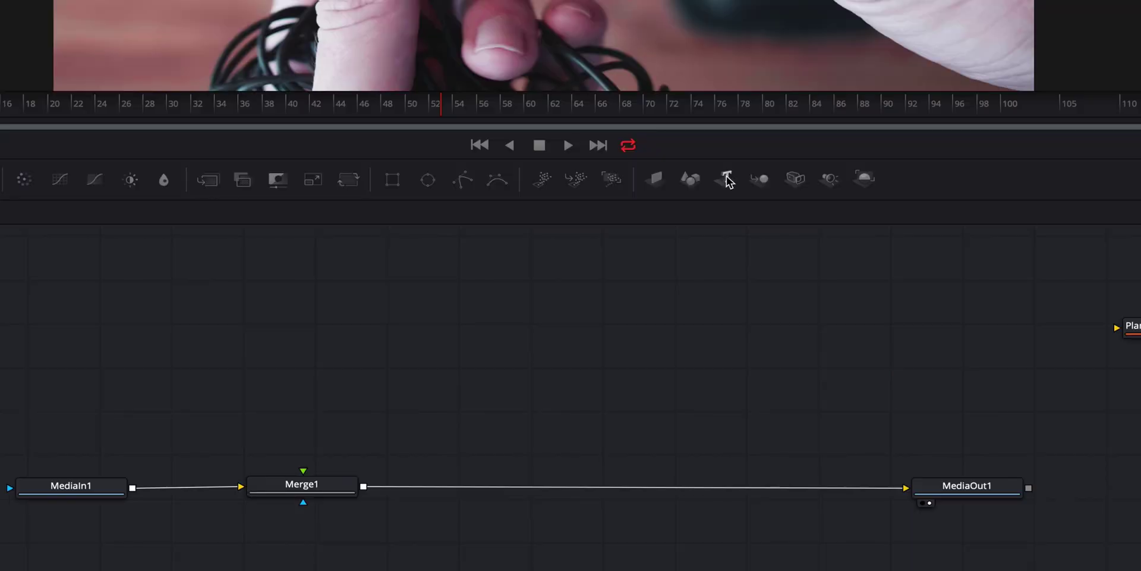
{"action": "left_click", "coordinate": [726, 179]}
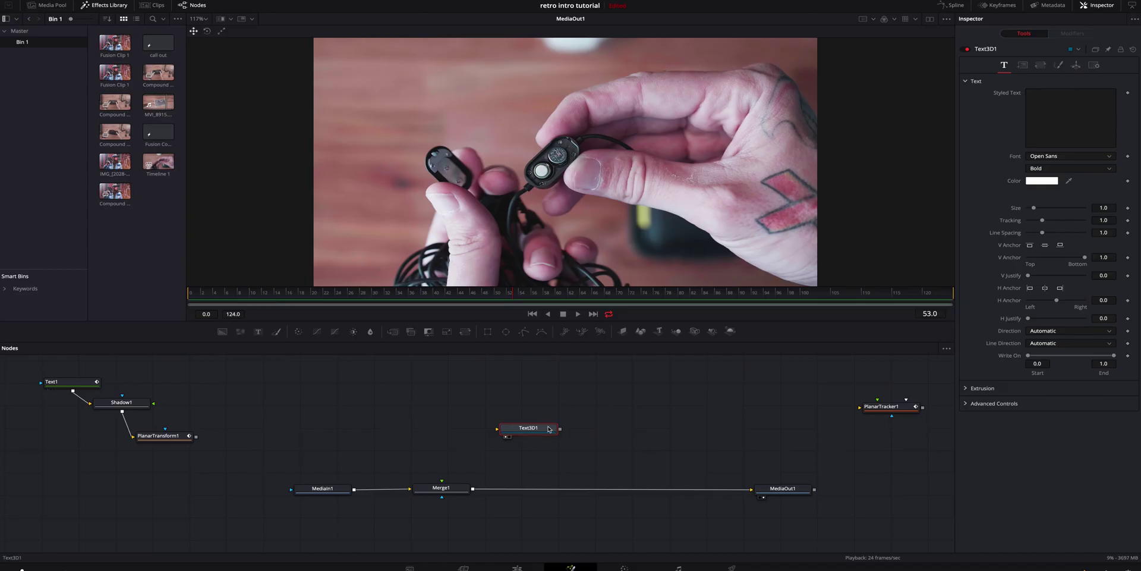
{"action": "left_click", "coordinate": [929, 18]}
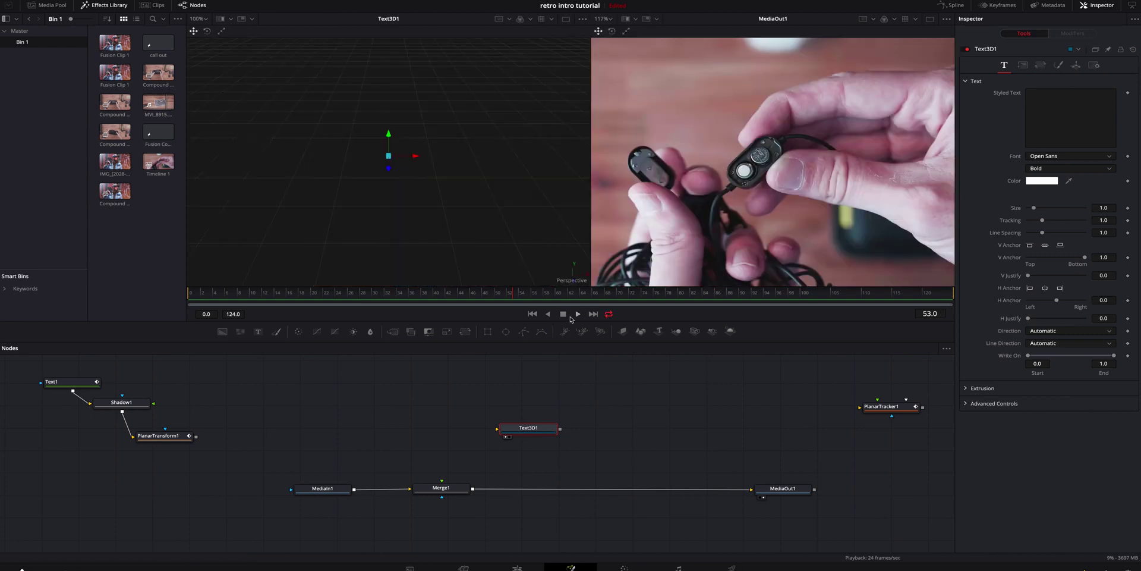
Step: Enter V.LAV as the 3D styled text and raise its Extrusion Depth
{"action": "left_click", "coordinate": [1058, 109]}
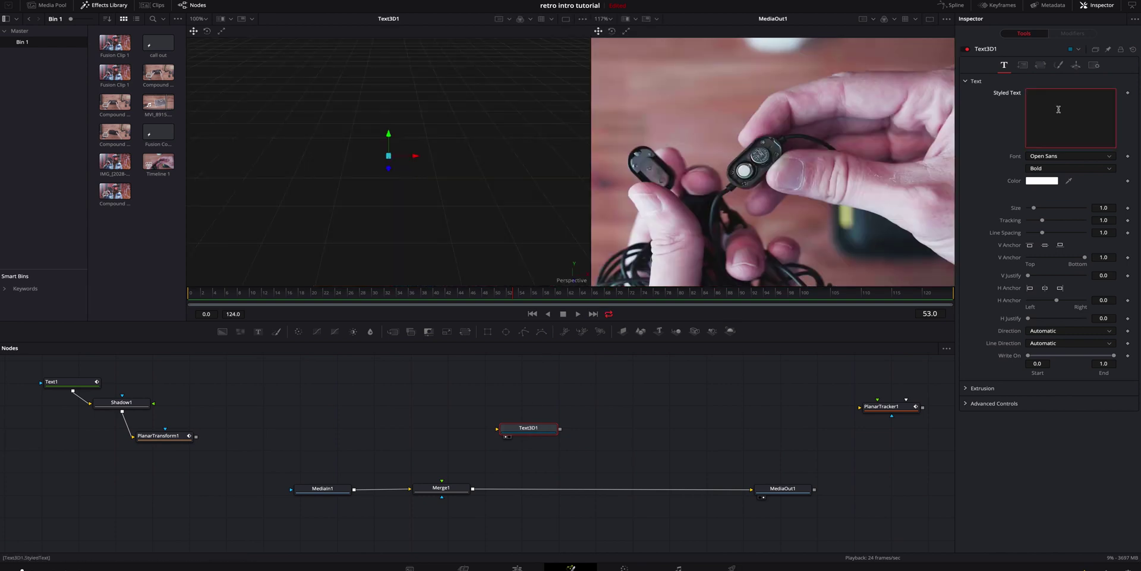
{"action": "type", "text": "V"}
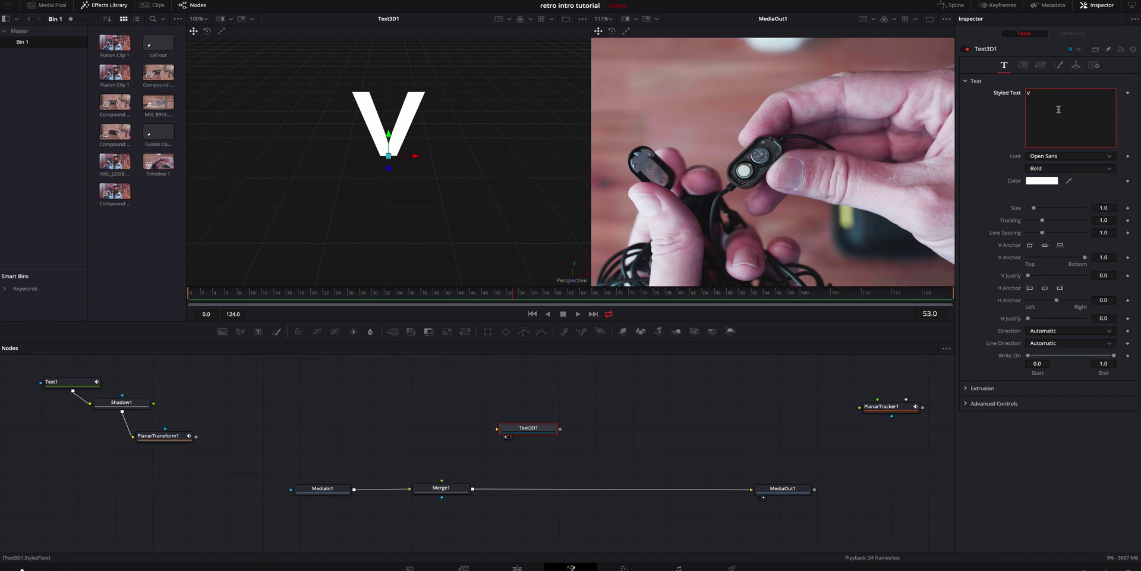
{"action": "type", "text": ".LAV"}
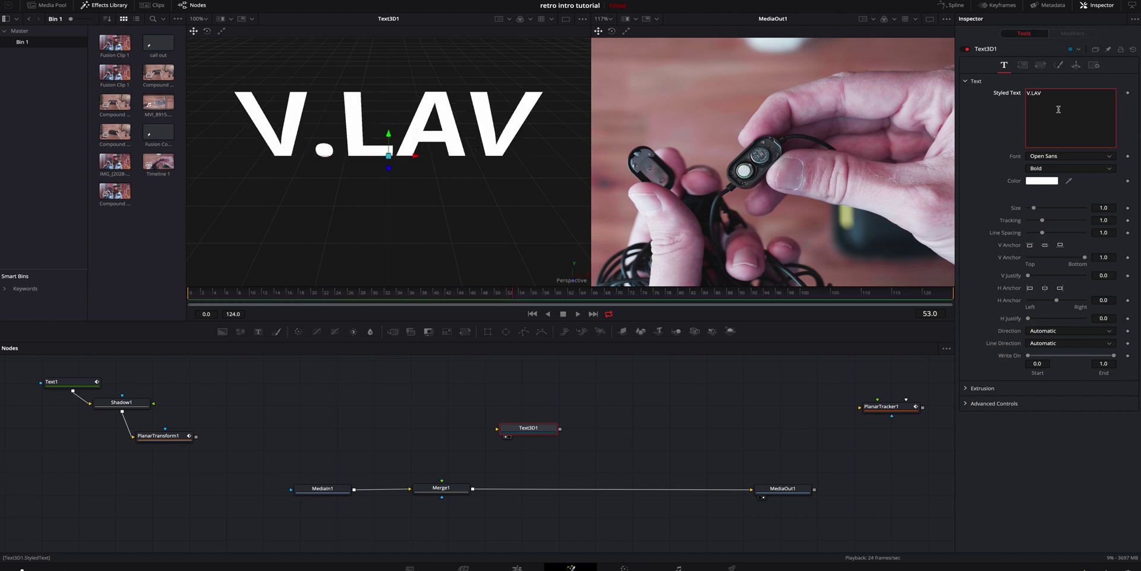
{"action": "left_click", "coordinate": [966, 389]}
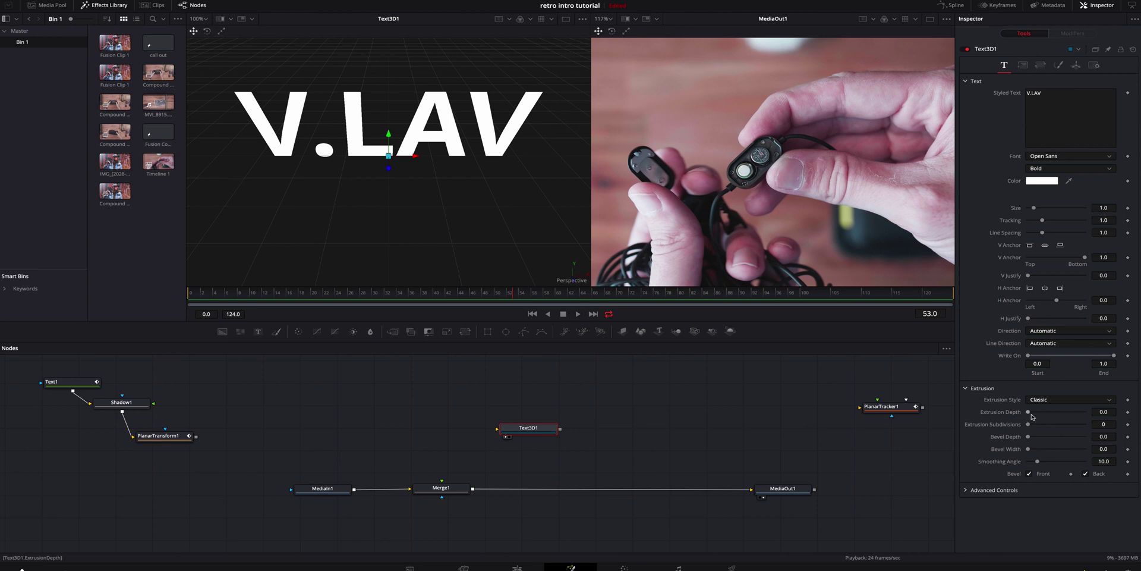
{"action": "left_click_drag", "start_coordinate": [1032, 416], "coordinate": [1080, 415]}
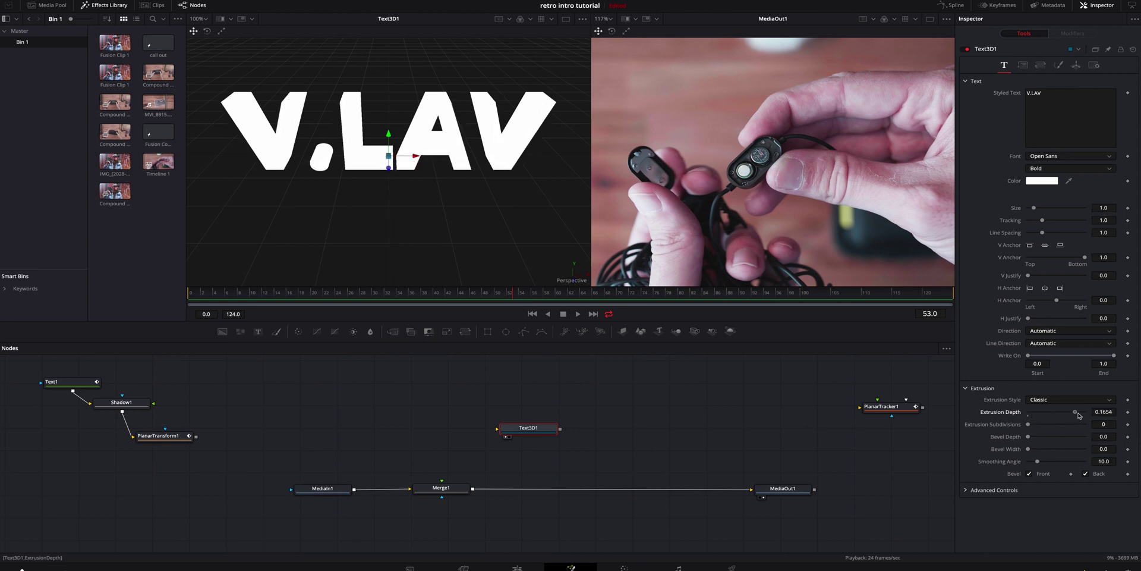
{"action": "left_click_drag", "start_coordinate": [547, 432], "coordinate": [443, 484]}
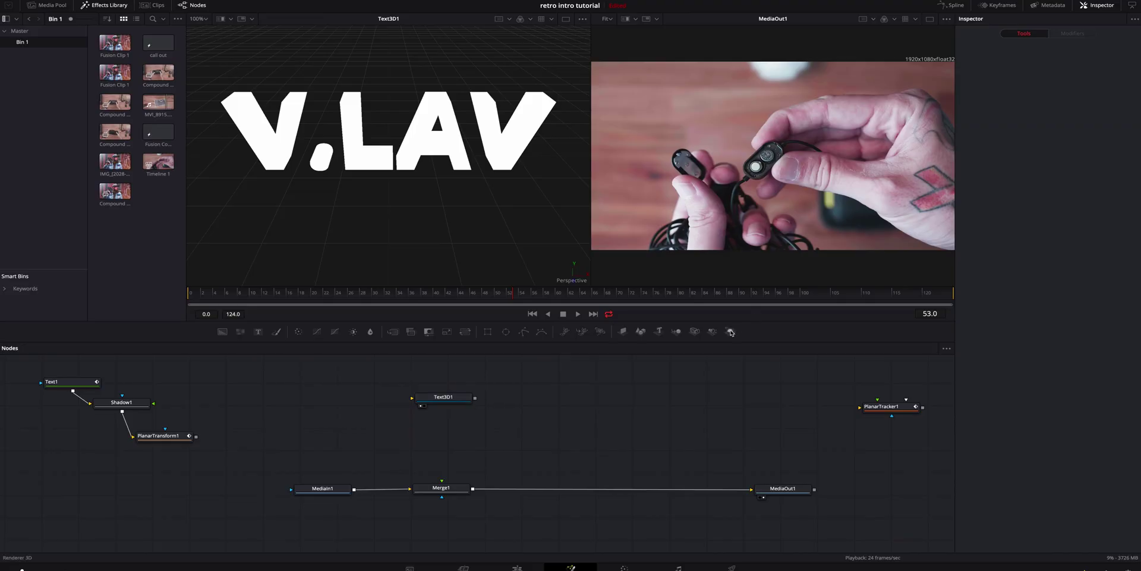
Step: Add a Renderer3D fed by Text3D1, show it in viewer 2, and enable Lighting
{"action": "left_click", "coordinate": [731, 331]}
{"action": "left_click_drag", "start_coordinate": [475, 397], "coordinate": [553, 393]}
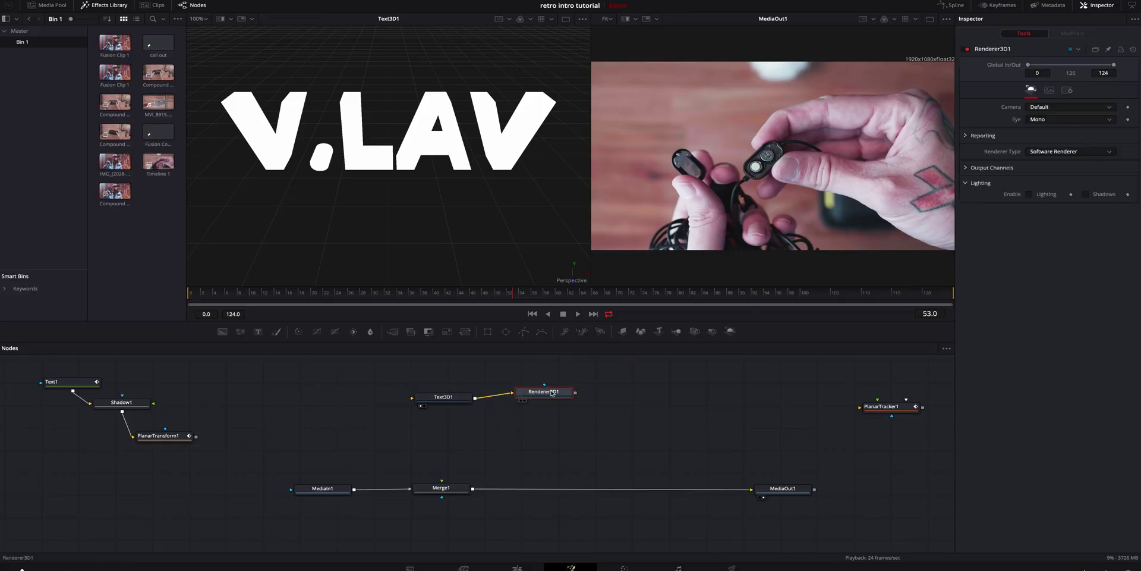
{"action": "key", "text": "2"}
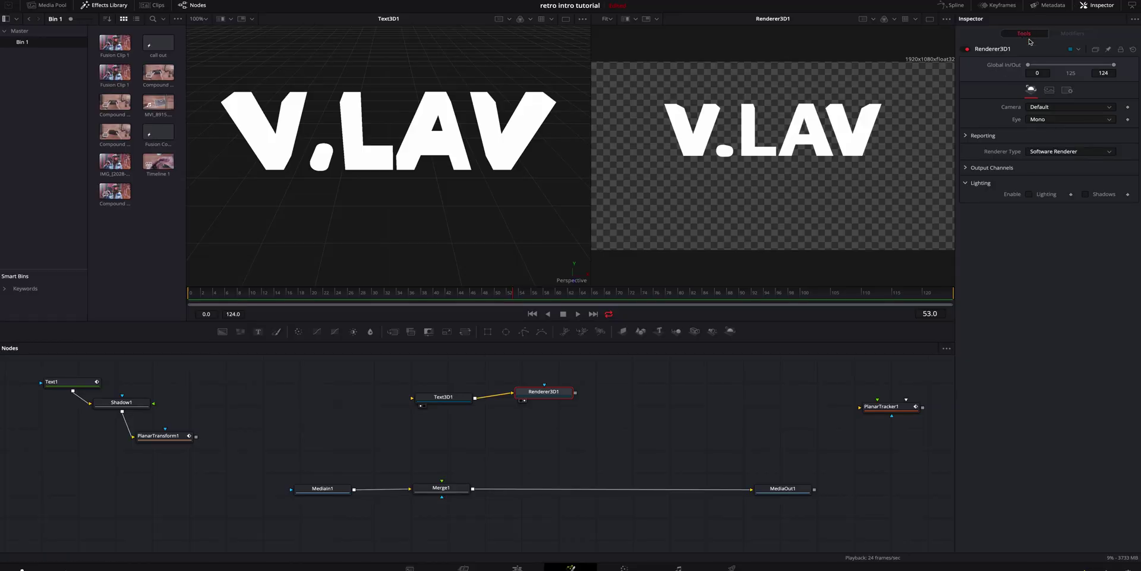
{"action": "left_click", "coordinate": [1030, 195]}
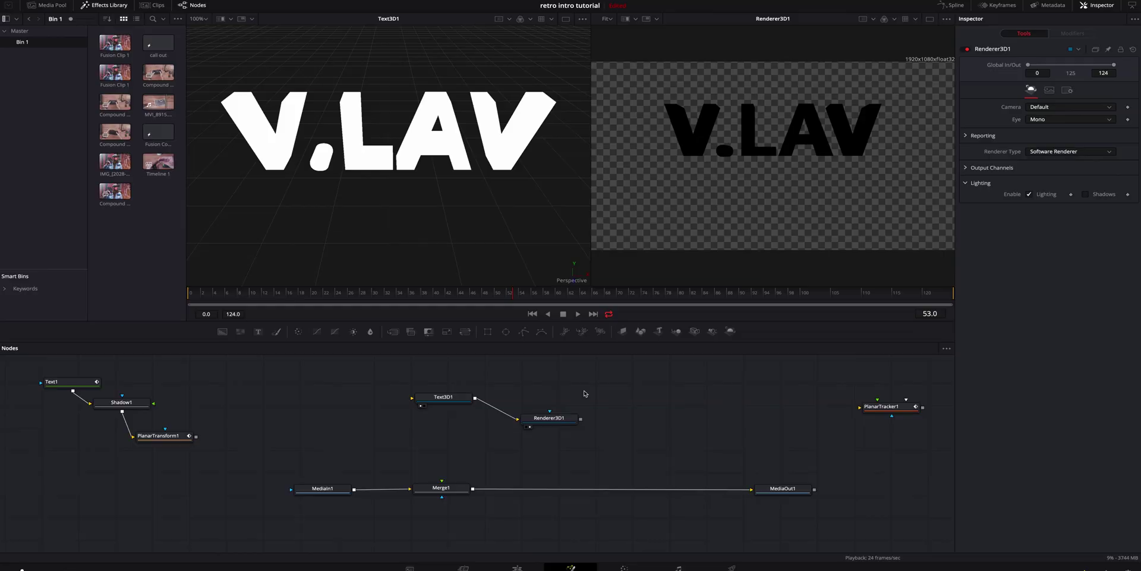
Step: Add a Directional Light node to the graph via the tool search
{"action": "key", "text": "shift+space"}
{"action": "type", "text": "Shadow"}
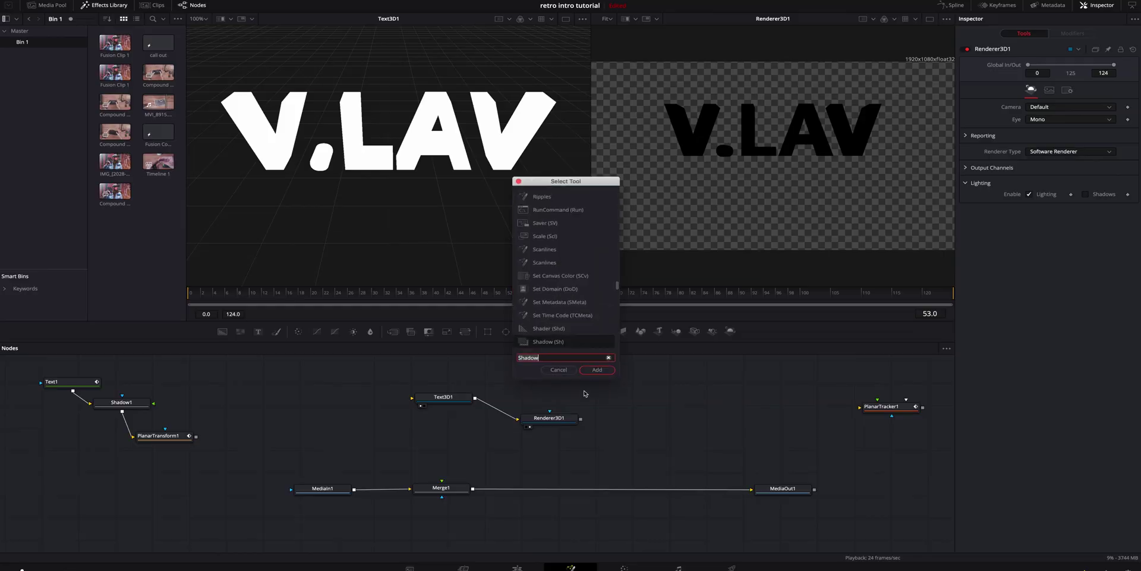
{"action": "key", "text": "BackSpace"}
{"action": "key", "text": "BackSpace"}
{"action": "key", "text": "BackSpace"}
{"action": "key", "text": "BackSpace"}
{"action": "key", "text": "BackSpace"}
{"action": "key", "text": "BackSpace"}
{"action": "type", "text": "light"}
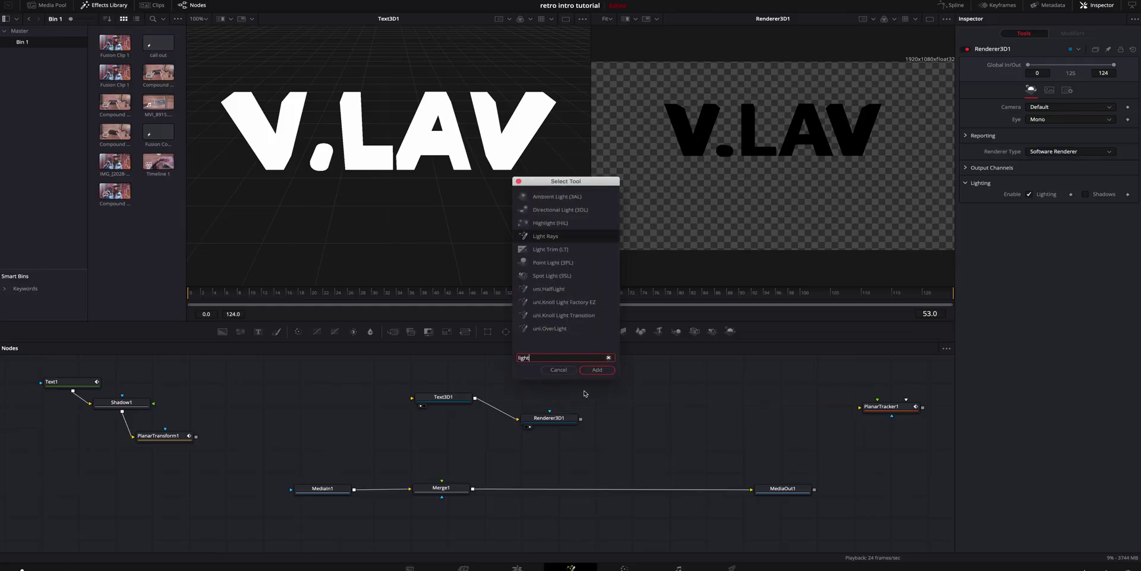
{"action": "left_click", "coordinate": [574, 211]}
{"action": "left_click", "coordinate": [596, 369]}
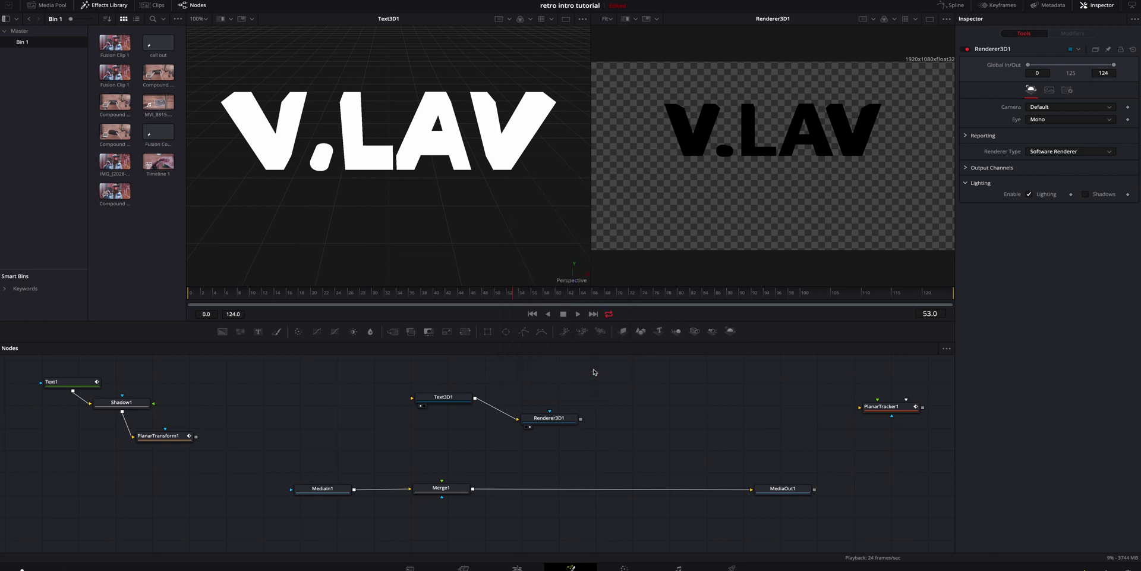
{"action": "left_click_drag", "start_coordinate": [591, 390], "coordinate": [597, 377]}
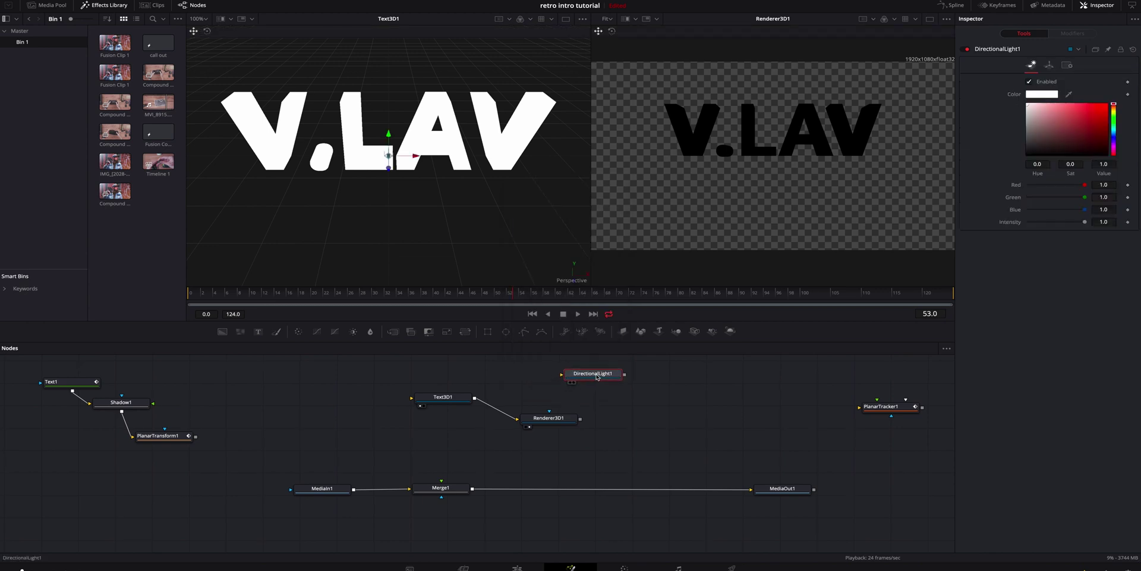
Step: Insert a Merge3D between Text3D1 and Renderer3D1 and connect DirectionalLight1 into it
{"action": "left_click_drag", "start_coordinate": [556, 419], "coordinate": [430, 441]}
{"action": "left_click_drag", "start_coordinate": [458, 399], "coordinate": [509, 405]}
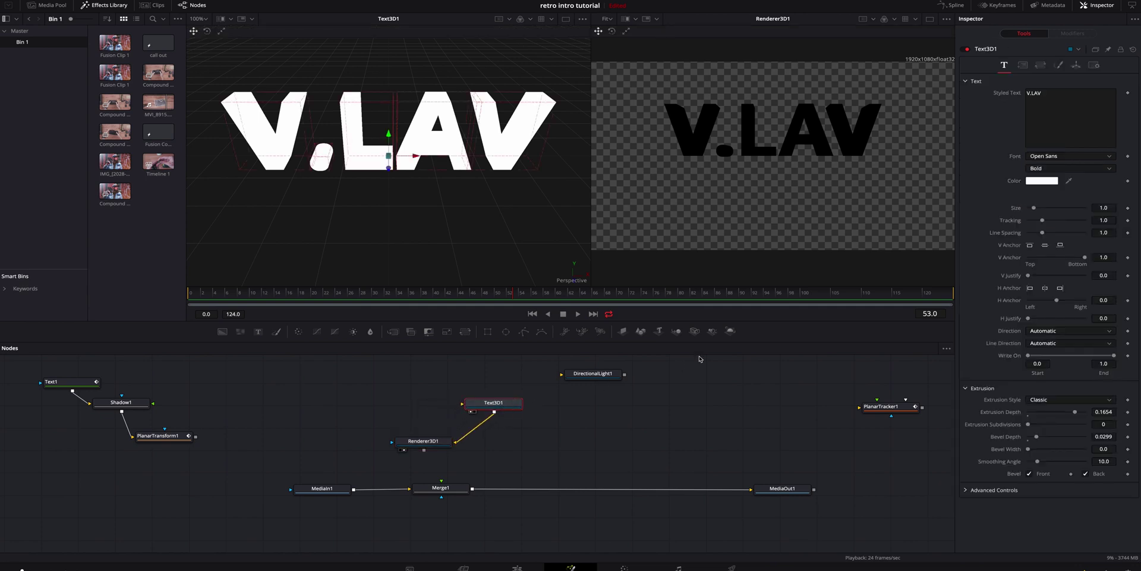
{"action": "left_click", "coordinate": [676, 333]}
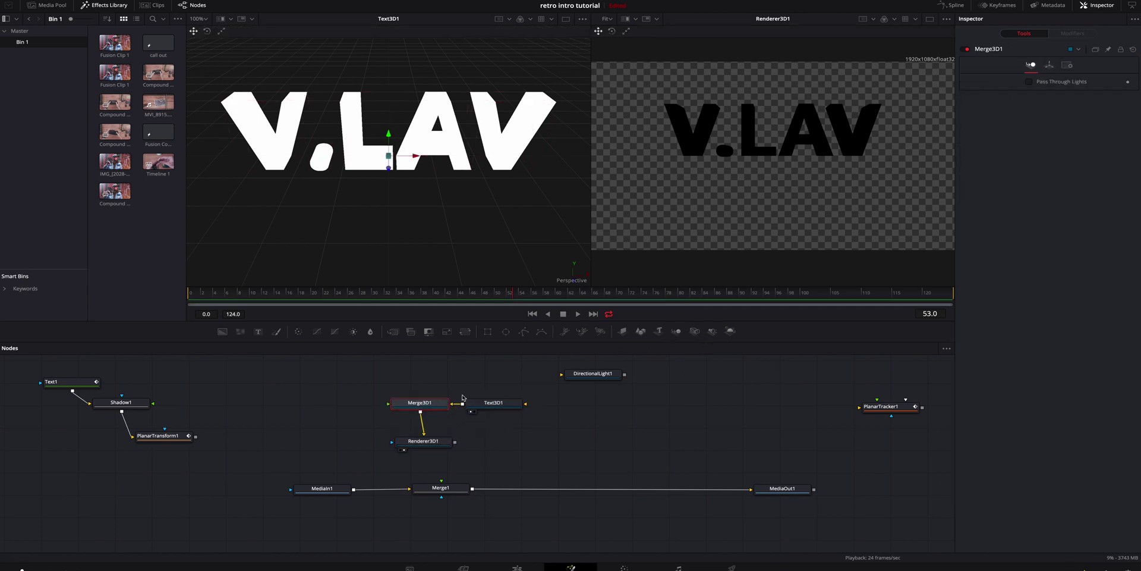
{"action": "left_click_drag", "start_coordinate": [438, 404], "coordinate": [608, 412]}
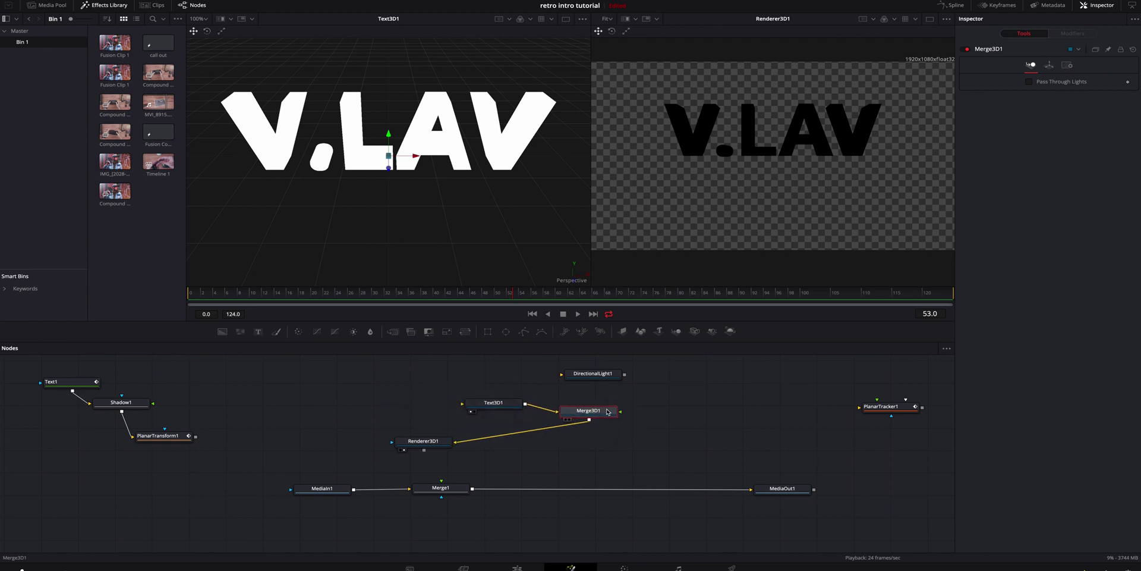
{"action": "left_click_drag", "start_coordinate": [625, 373], "coordinate": [638, 385]}
{"action": "left_click_drag", "start_coordinate": [600, 416], "coordinate": [601, 414]}
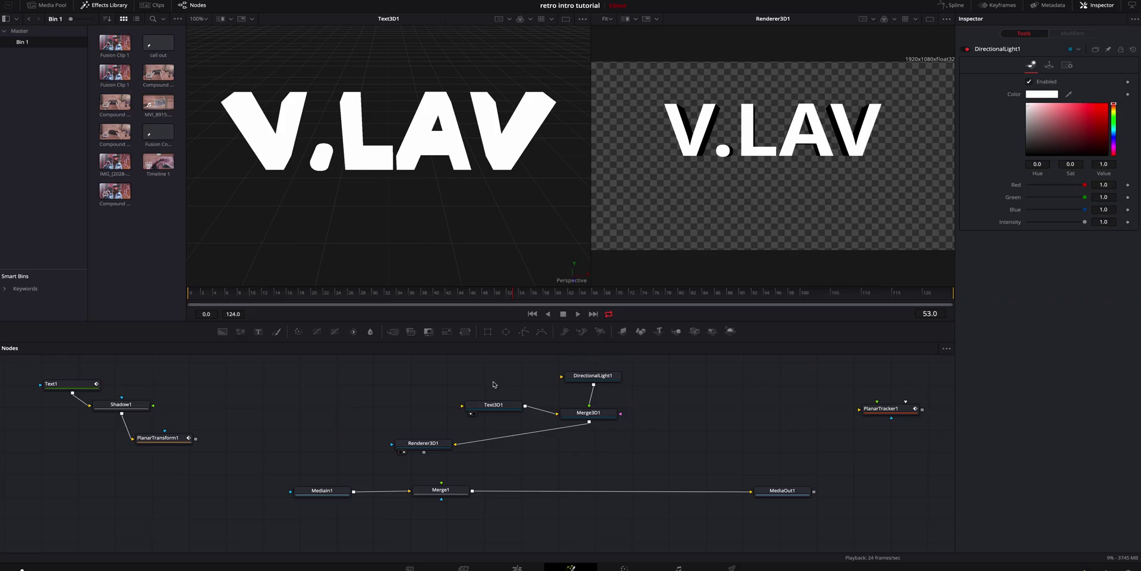
Step: Set DirectionalLight1's Translation X to 2.348 and Rotation X to 67.8
{"action": "left_click", "coordinate": [594, 376]}
{"action": "key", "text": "1"}
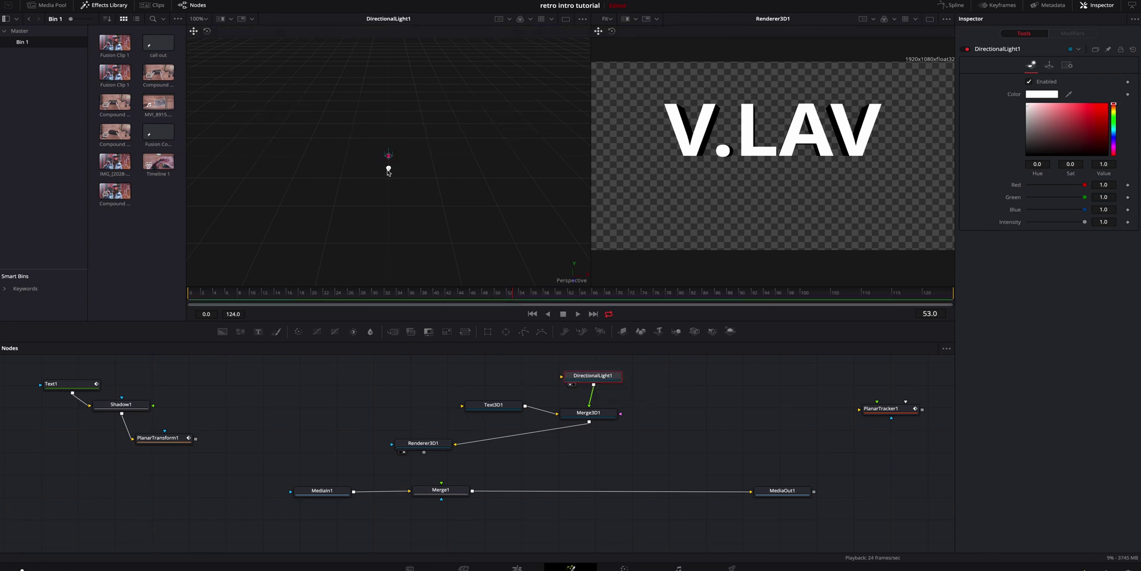
{"action": "scroll", "coordinate": [389, 173], "scroll_direction": "down", "scroll_amount": 5}
{"action": "left_click", "coordinate": [1049, 65]}
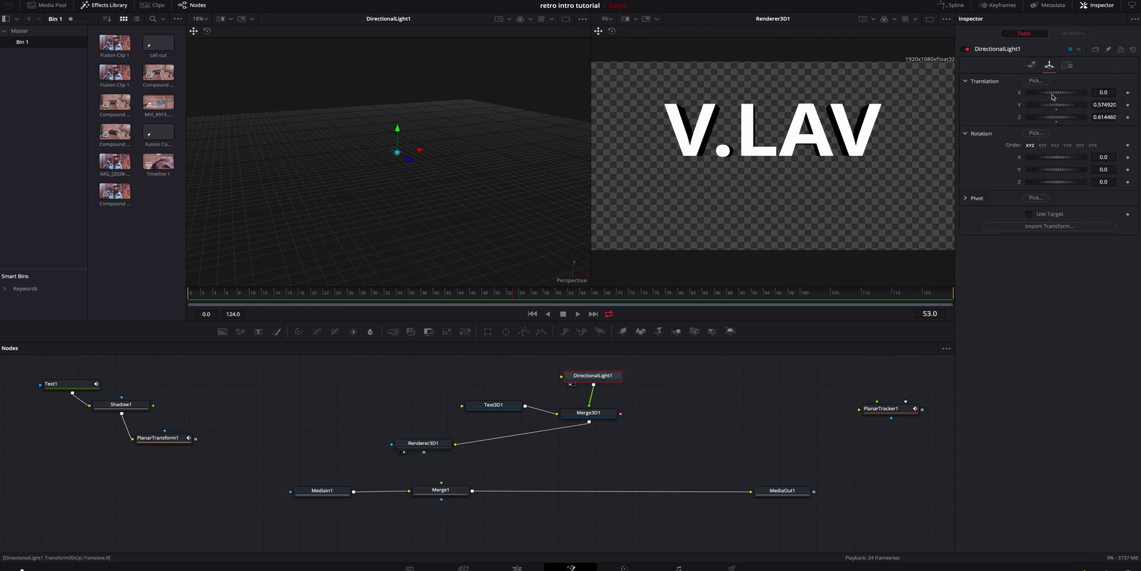
{"action": "left_click_drag", "start_coordinate": [1052, 95], "coordinate": [1092, 91]}
{"action": "mouse_move", "coordinate": [1053, 157]}
{"action": "left_mouse_down"}
{"action": "mouse_move", "coordinate": [1067, 159]}
{"action": "mouse_move", "coordinate": [1041, 160]}
{"action": "mouse_move", "coordinate": [1049, 171]}
{"action": "left_mouse_up"}
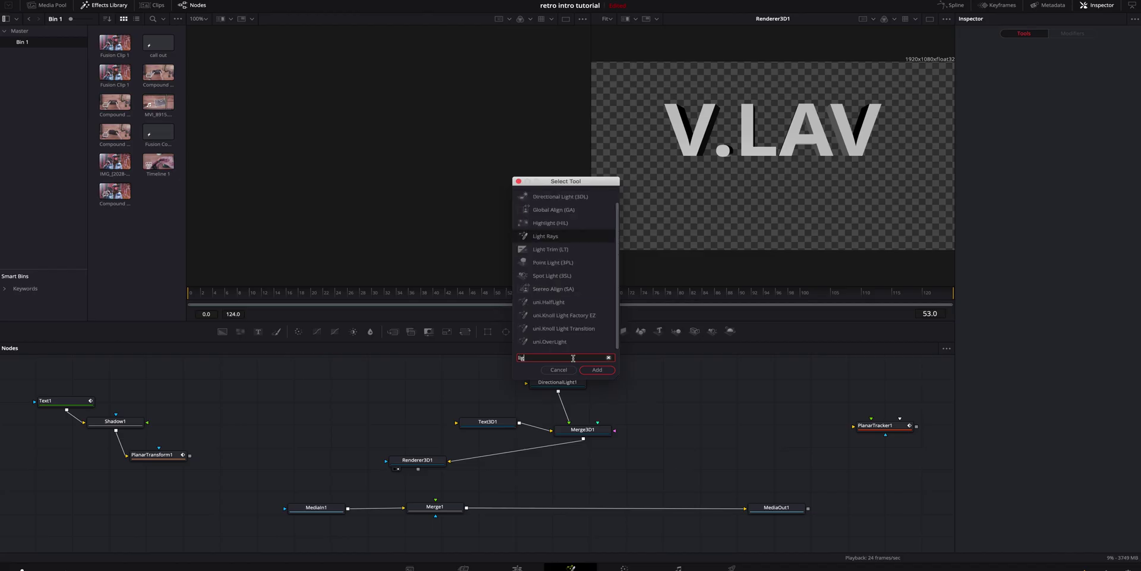
Step: Add a second Directional Light and connect DirectionalLight2 into Merge3D1
{"action": "type", "text": "ht"}
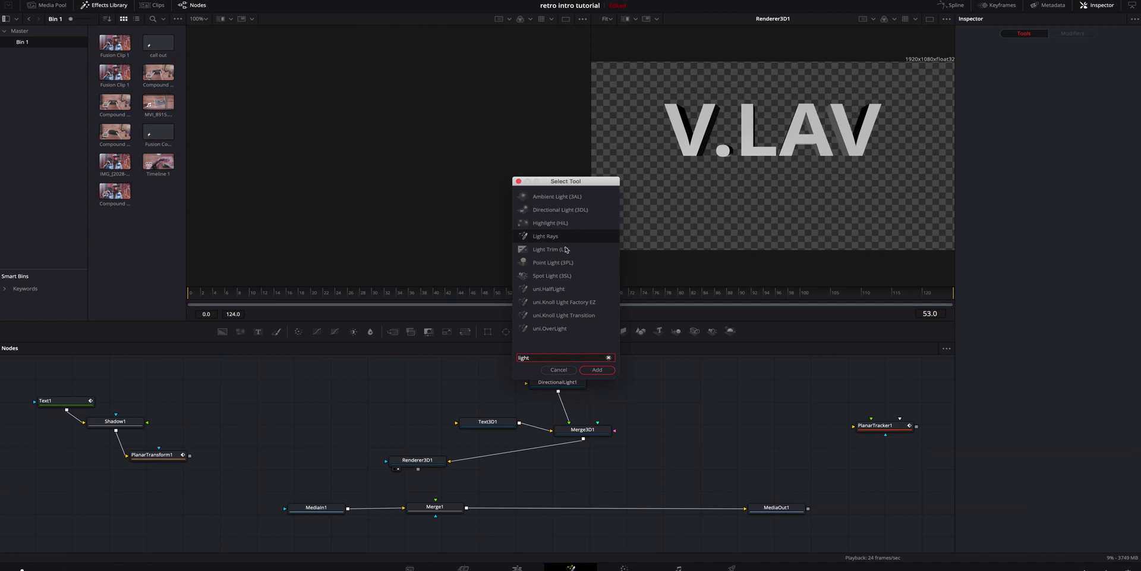
{"action": "left_click", "coordinate": [572, 211]}
{"action": "left_click", "coordinate": [597, 370]}
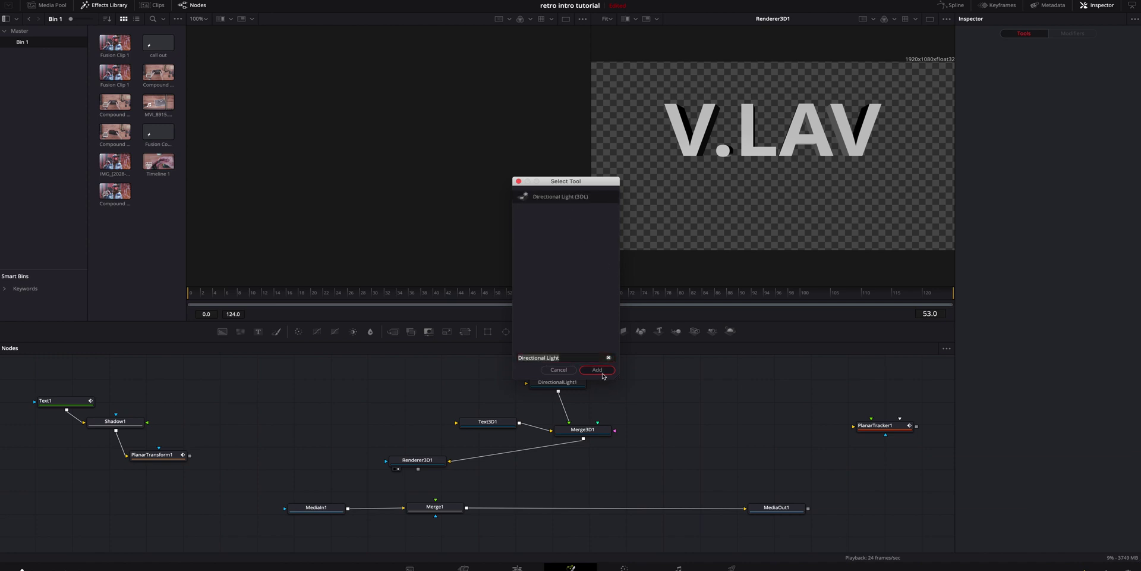
{"action": "left_click_drag", "start_coordinate": [656, 388], "coordinate": [614, 430]}
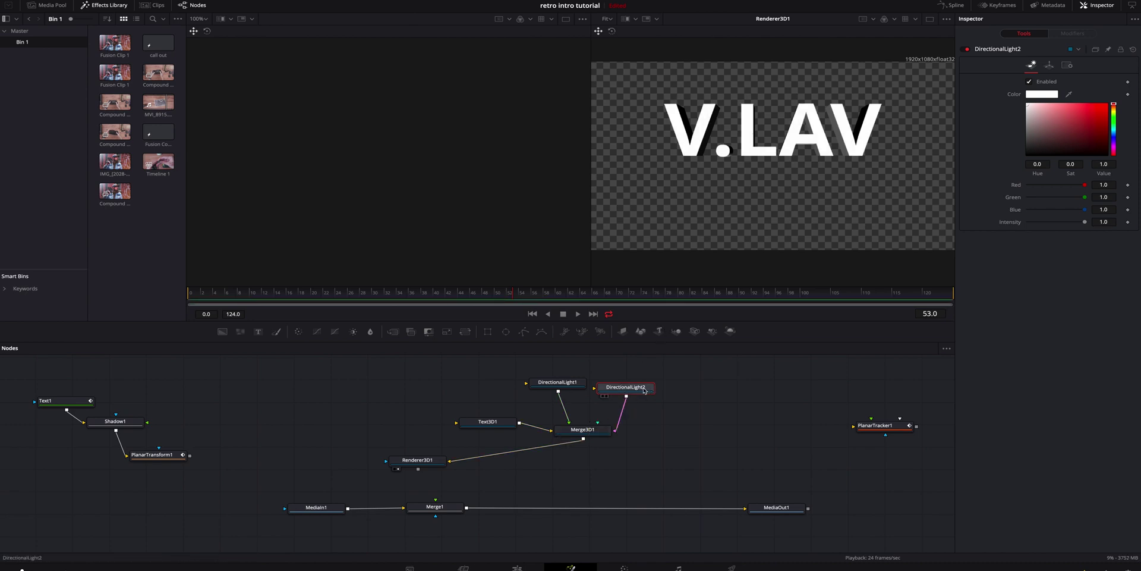
Step: Set DirectionalLight2 to Translation X 0.203, tilt 70.4, lower it slightly in Y
{"action": "key", "text": "1"}
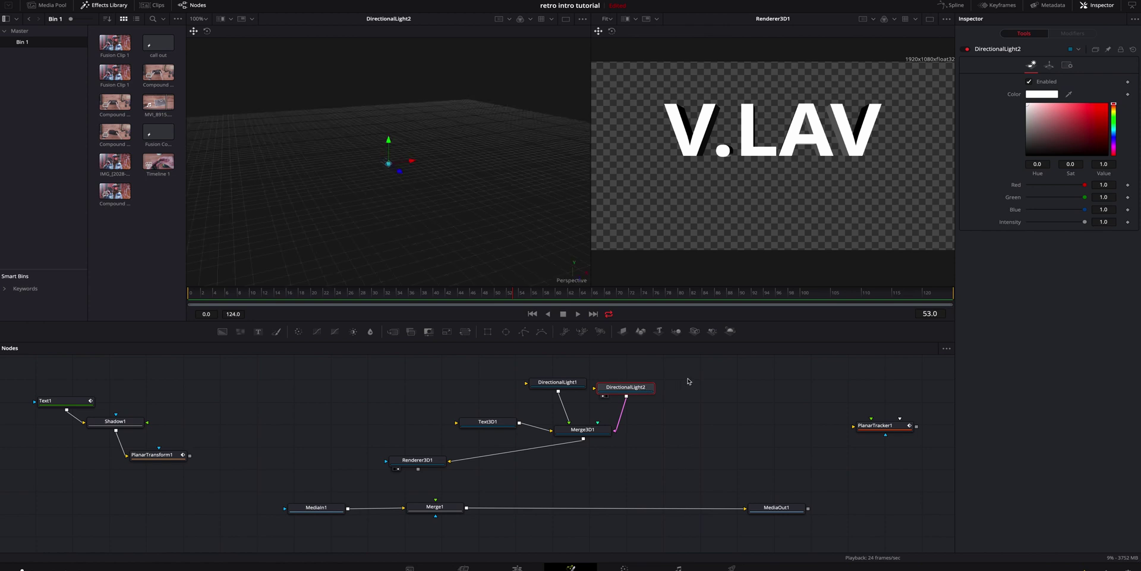
{"action": "left_click", "coordinate": [1051, 65]}
{"action": "left_click_drag", "start_coordinate": [1056, 95], "coordinate": [1053, 99]}
{"action": "left_click_drag", "start_coordinate": [1061, 159], "coordinate": [1070, 158]}
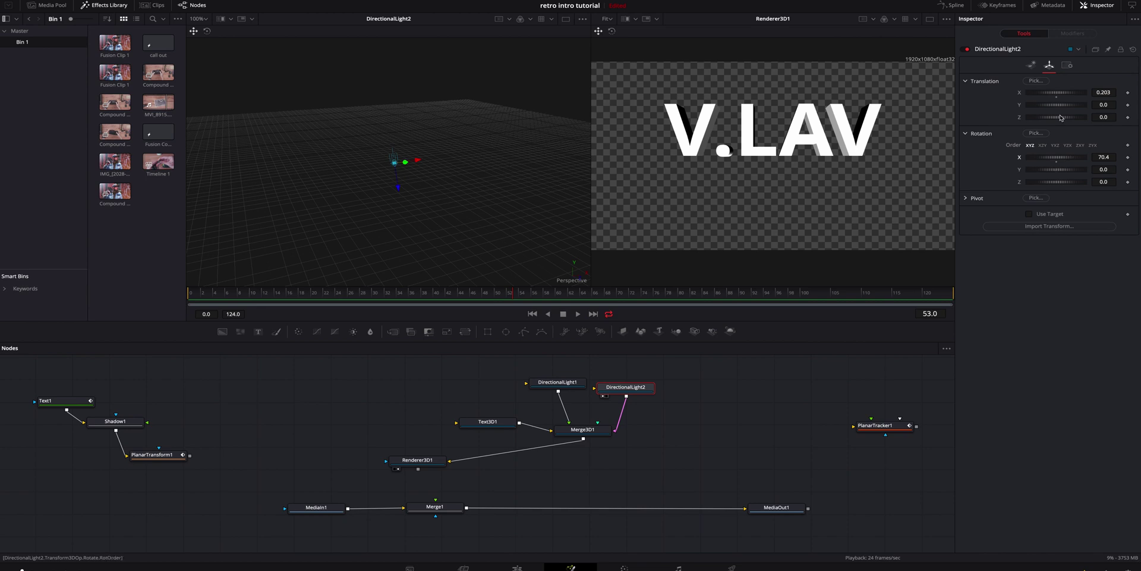
{"action": "left_click_drag", "start_coordinate": [1061, 109], "coordinate": [1061, 109]}
{"action": "left_click_drag", "start_coordinate": [417, 460], "coordinate": [440, 509]}
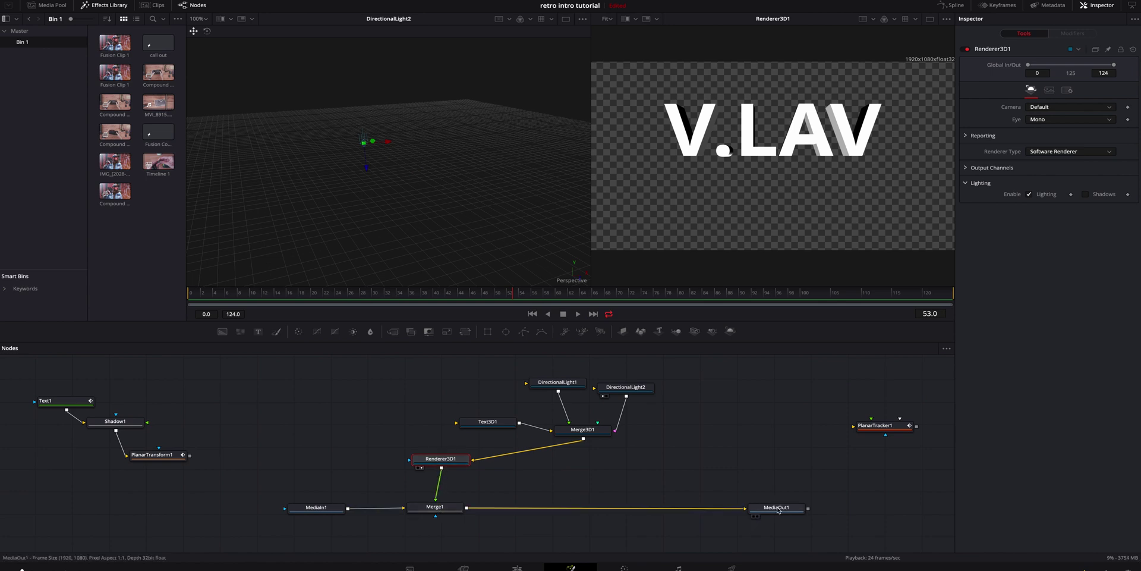
Step: Show MediaOut1 in the right viewer using the single-viewer layout
{"action": "left_click_drag", "start_coordinate": [777, 509], "coordinate": [786, 101]}
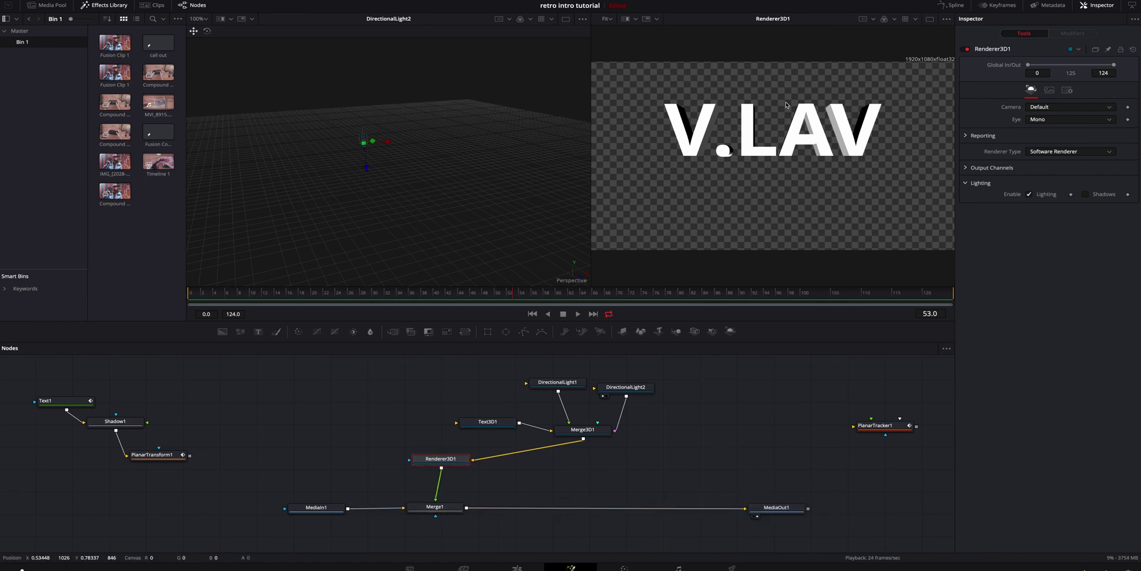
{"action": "left_click", "coordinate": [930, 19]}
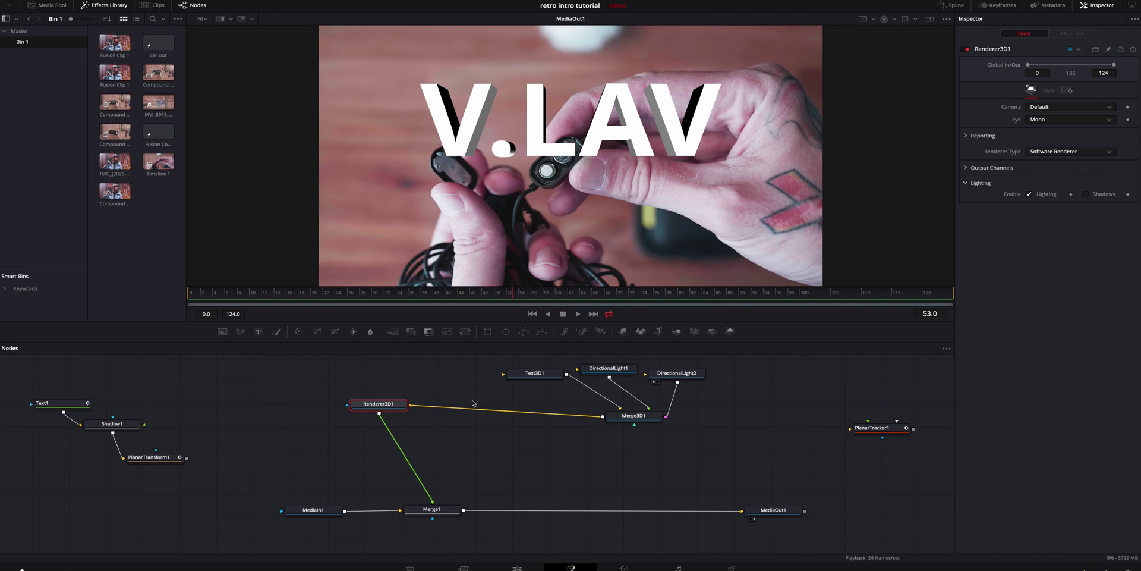
Step: Insert a Transform node after Renderer3D1 and set its Size to 0.47
{"action": "left_click", "coordinate": [465, 333]}
{"action": "left_click_drag", "start_coordinate": [399, 427], "coordinate": [436, 454]}
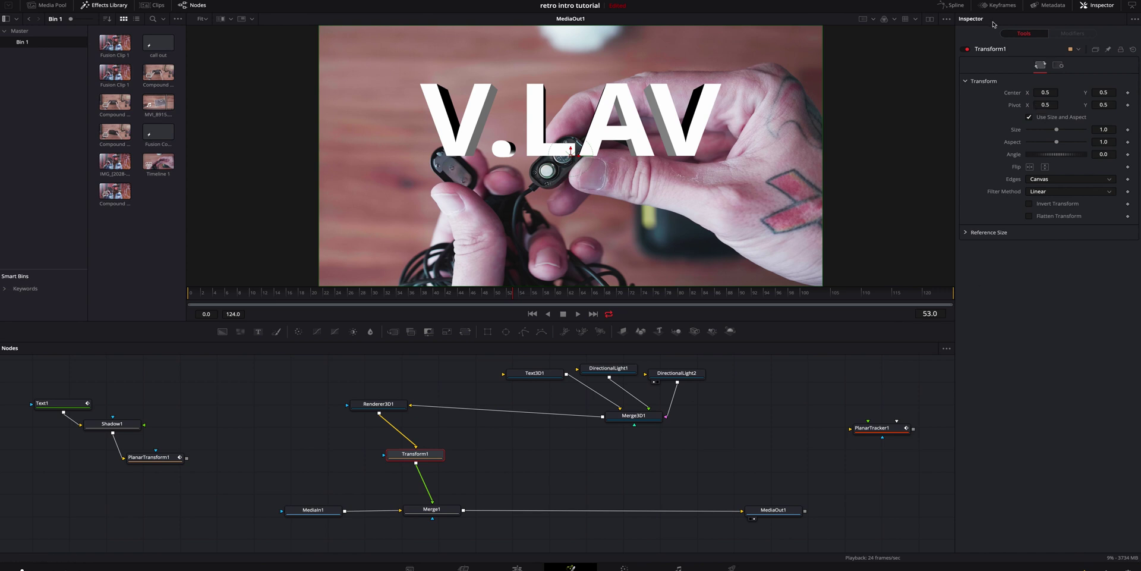
{"action": "left_click_drag", "start_coordinate": [1056, 132], "coordinate": [1055, 133]}
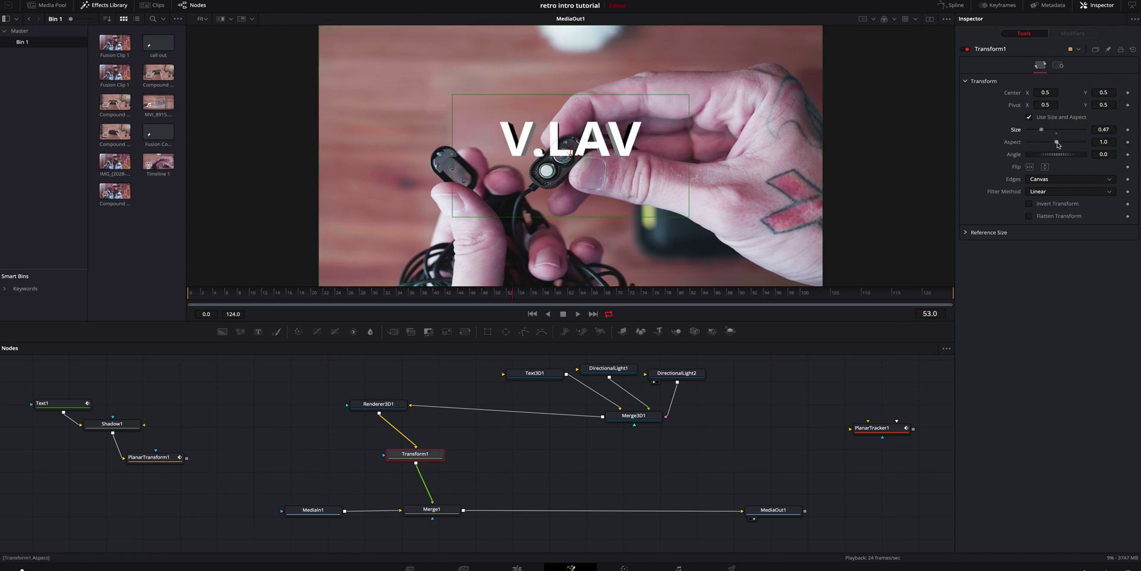
Step: Raise Text3D1's Translation Y and move Transform1's center up-left above the receiver
{"action": "left_click", "coordinate": [534, 375]}
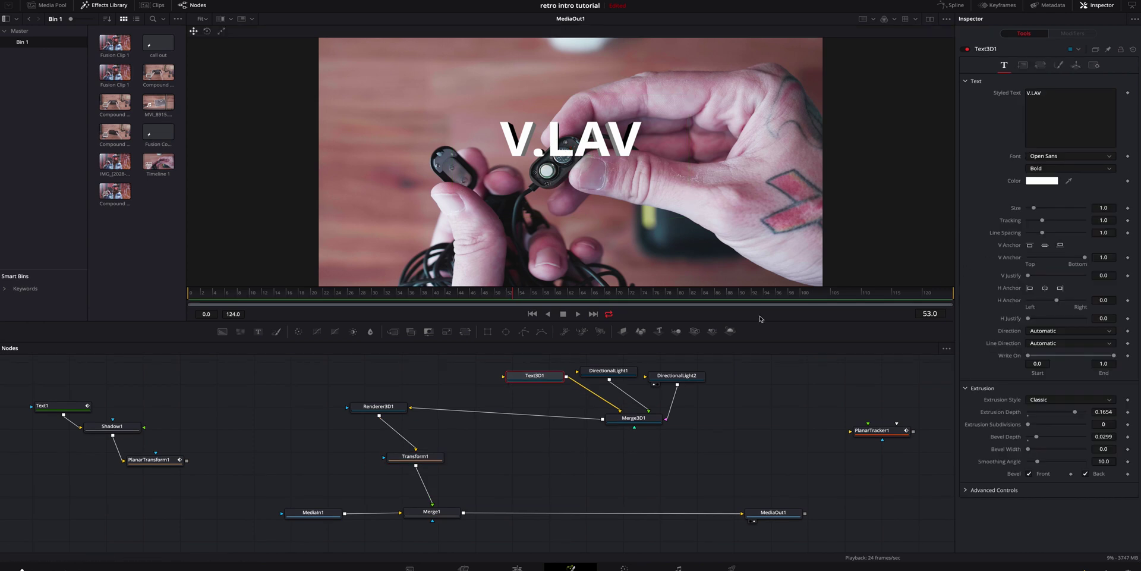
{"action": "left_click", "coordinate": [1076, 66]}
{"action": "left_click_drag", "start_coordinate": [1050, 106], "coordinate": [1053, 161]}
{"action": "left_click", "coordinate": [424, 458]}
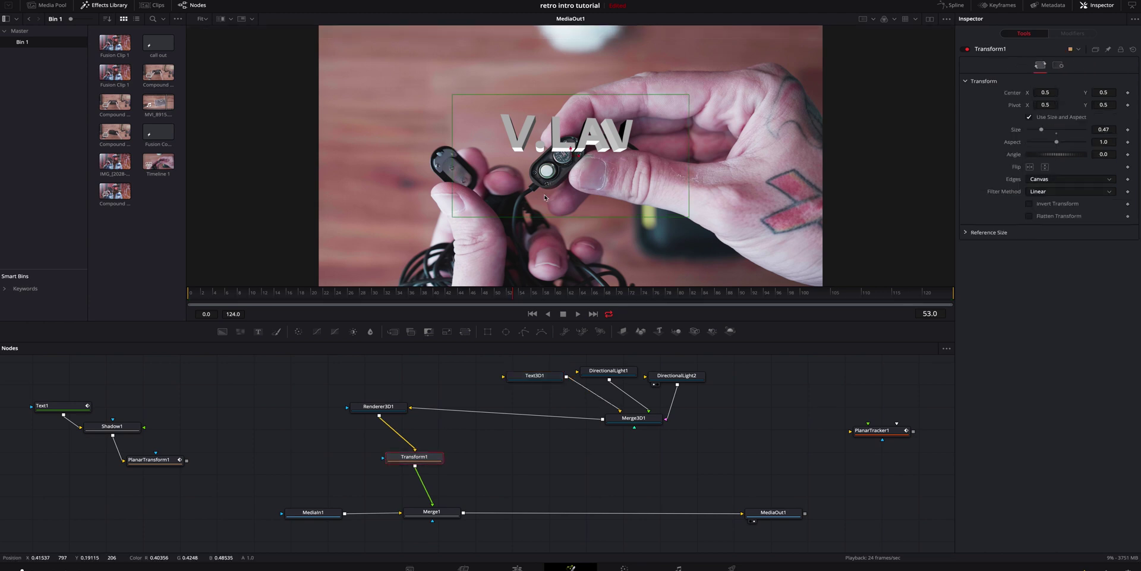
{"action": "left_click_drag", "start_coordinate": [571, 158], "coordinate": [480, 143]}
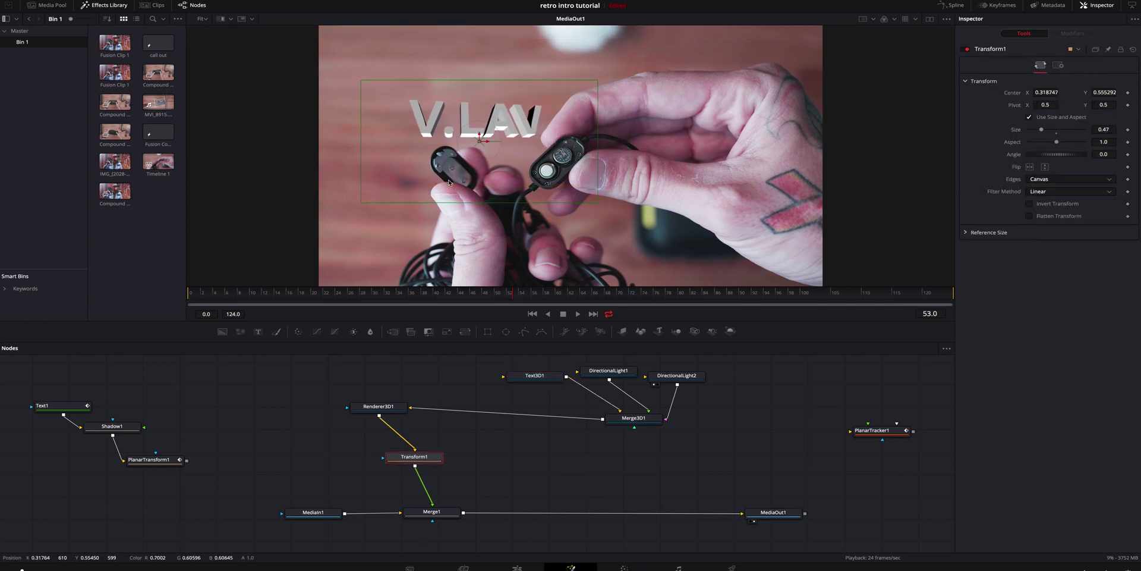
{"action": "key", "text": "Left"}
{"action": "key", "text": "Left"}
{"action": "key", "text": "Left"}
{"action": "key", "text": "Left"}
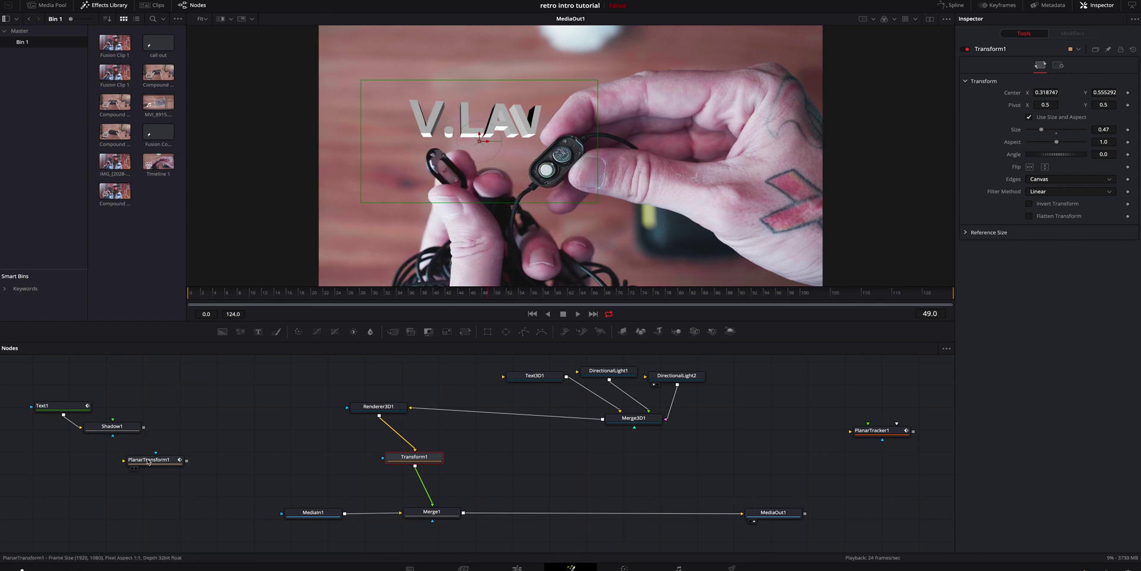
Step: Insert PlanarTransform1 between Transform1 and Merge1, then rewind and play back the tracking
{"action": "left_click_drag", "start_coordinate": [149, 462], "coordinate": [416, 483]}
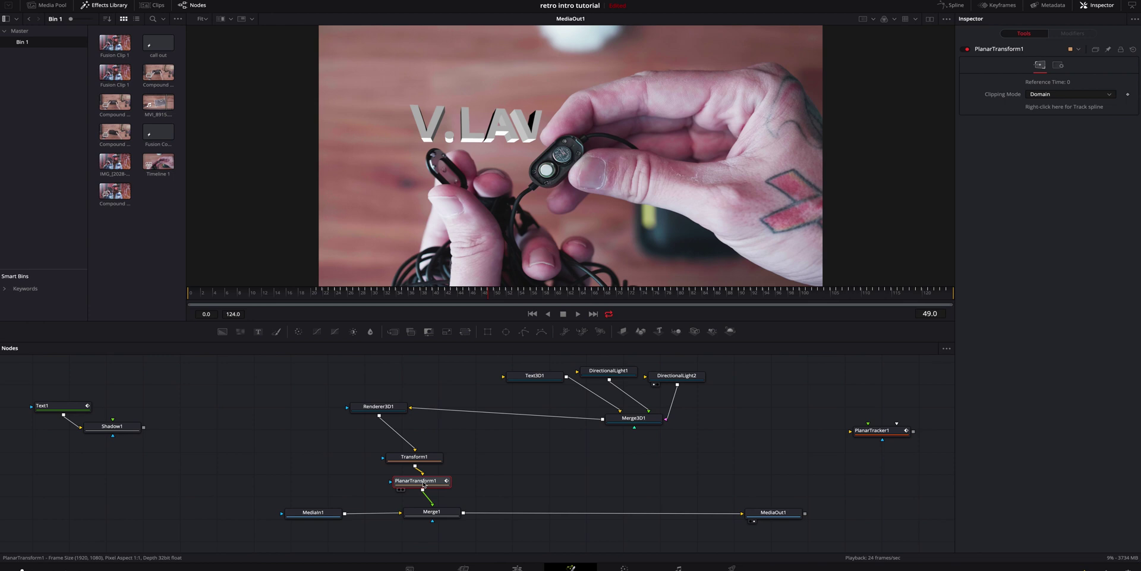
{"action": "left_click", "coordinate": [337, 294]}
{"action": "key", "text": "space"}
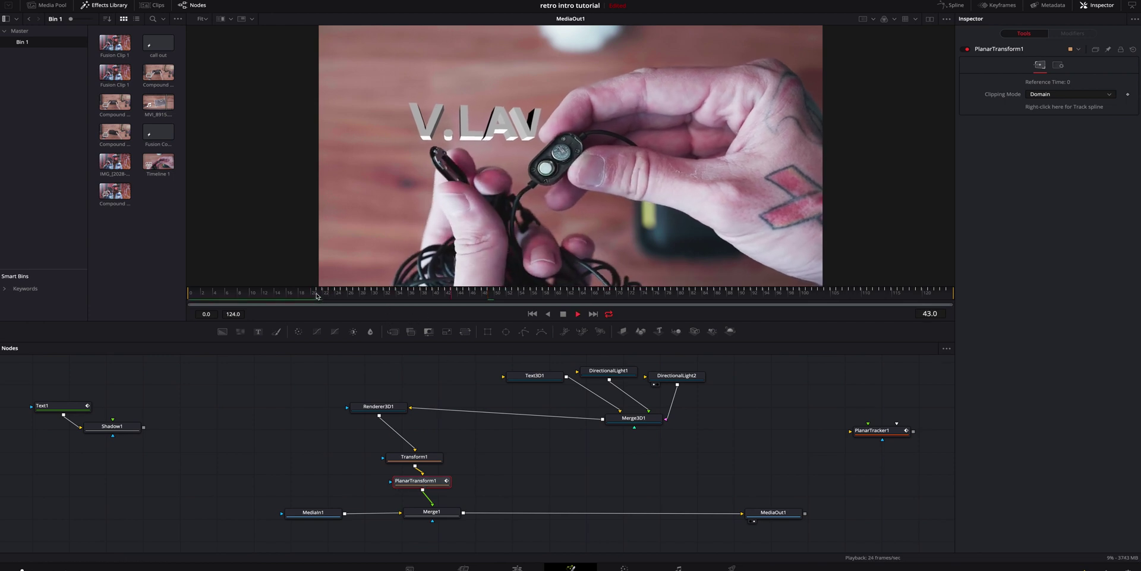